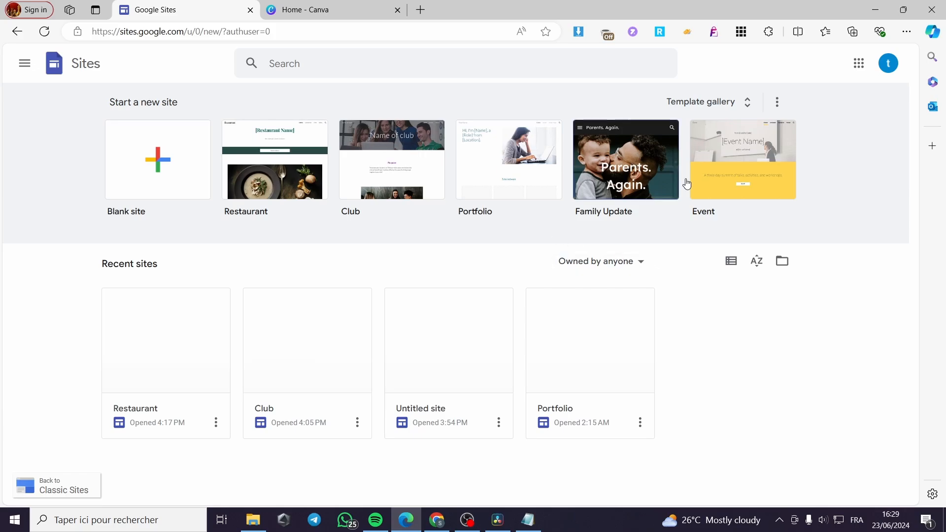
Look over the site template gallery, return to the site list, and open the recent Club site for editing.
click(716, 107)
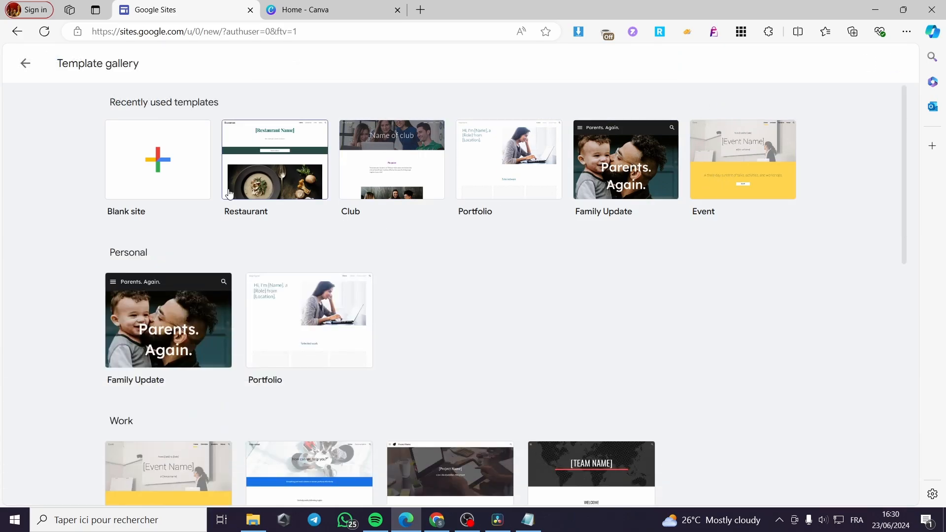
click(27, 65)
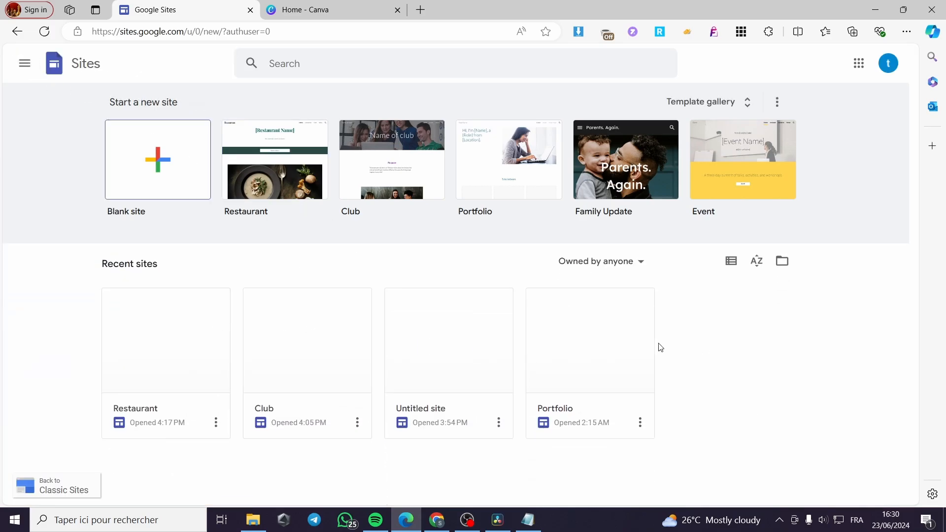
click(300, 365)
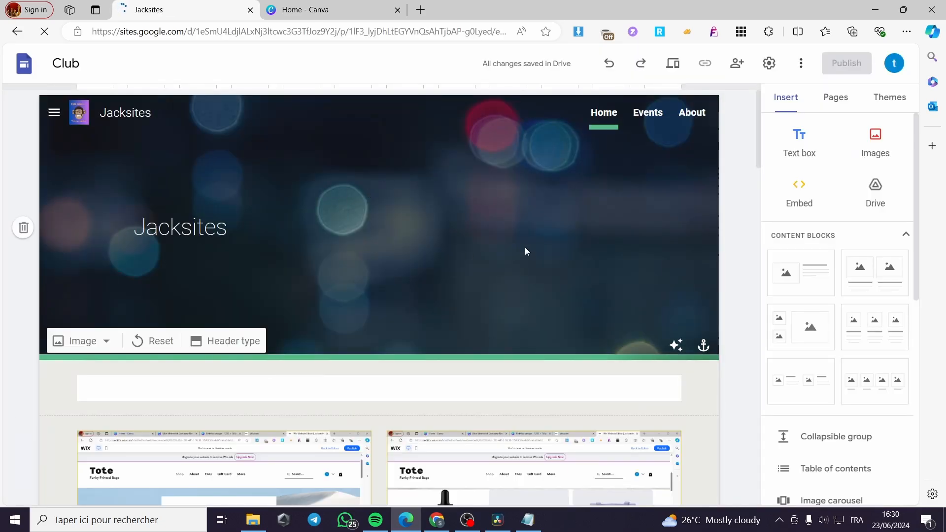
scroll(525, 249, down, 8)
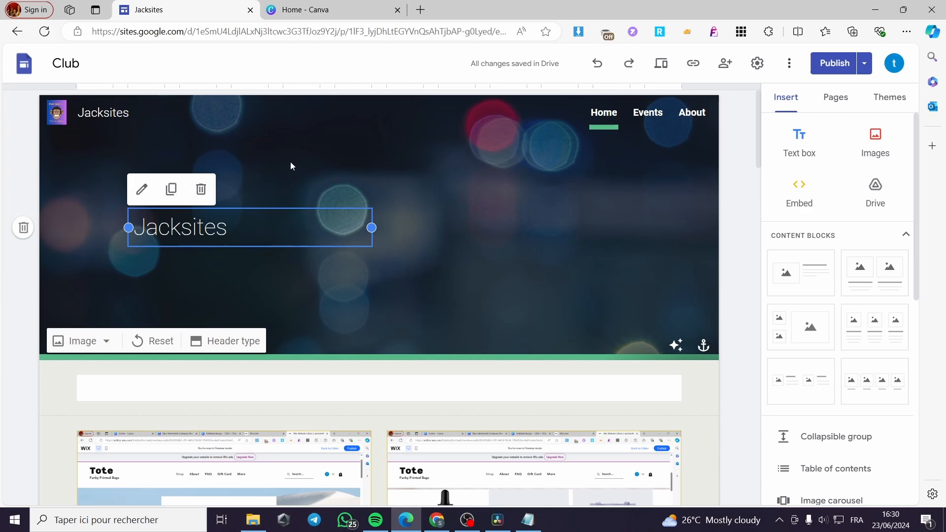
click(295, 161)
scroll(469, 169, down, 3)
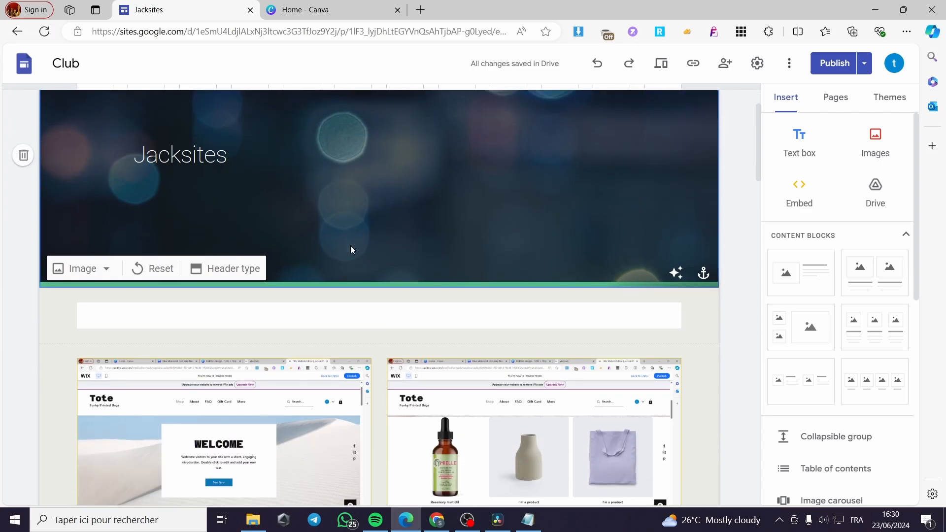
scroll(468, 166, up, 3)
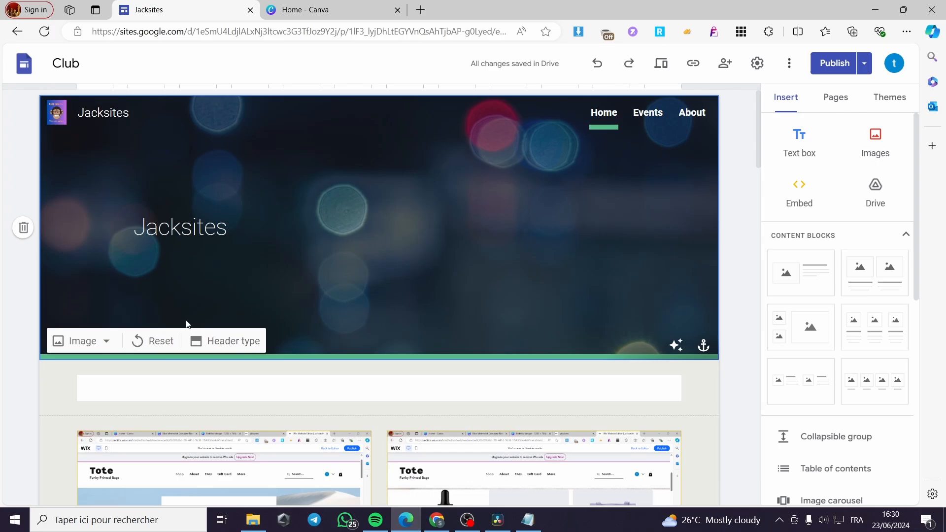
Try the Cover, Banner and Title only header types on the home page header and return it to Large banner.
click(216, 345)
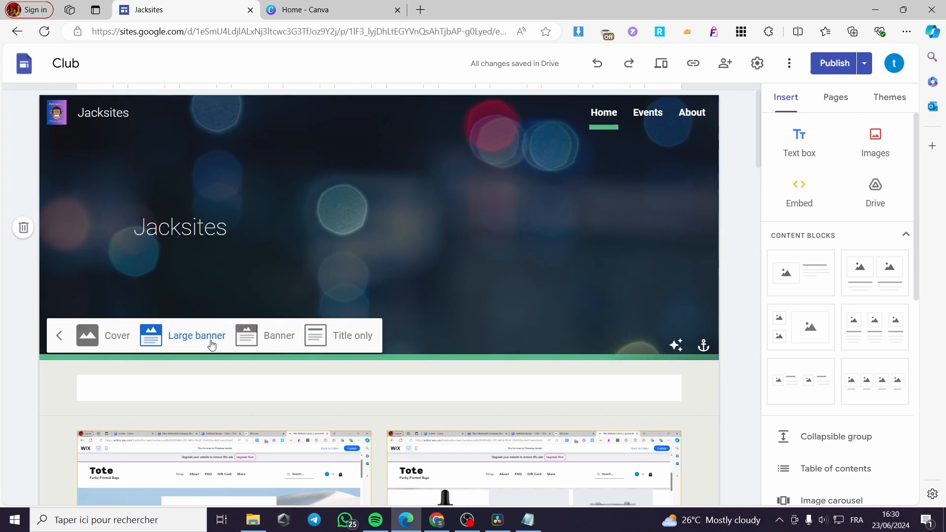
click(100, 344)
scroll(179, 390, down, 1)
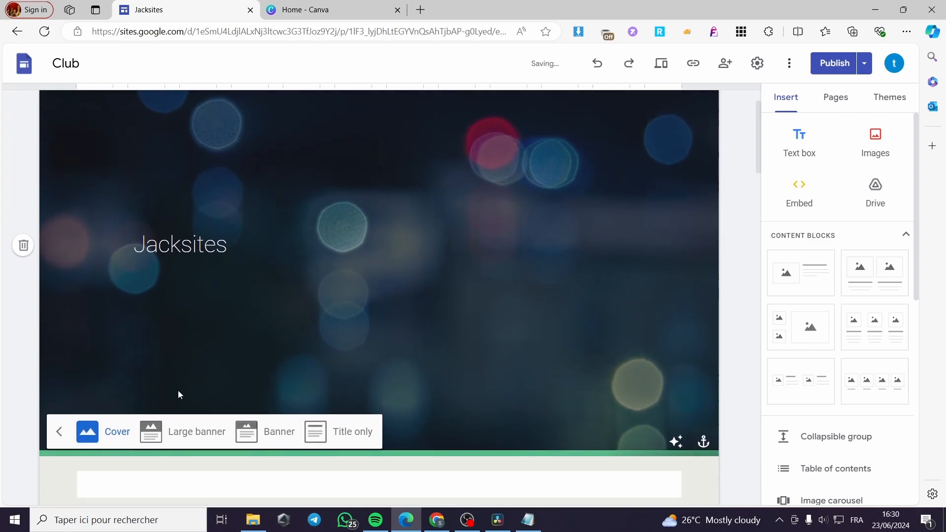
click(167, 438)
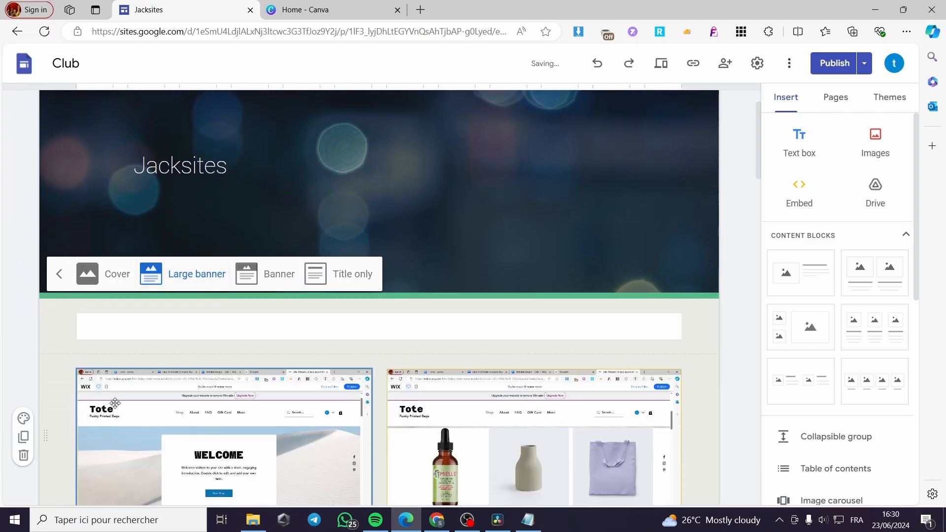
scroll(260, 344, up, 1)
click(274, 339)
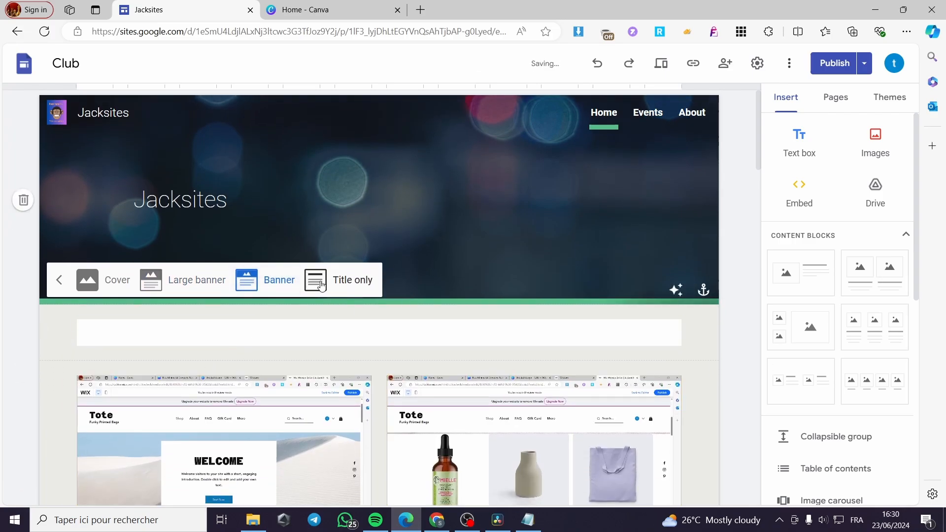
click(331, 285)
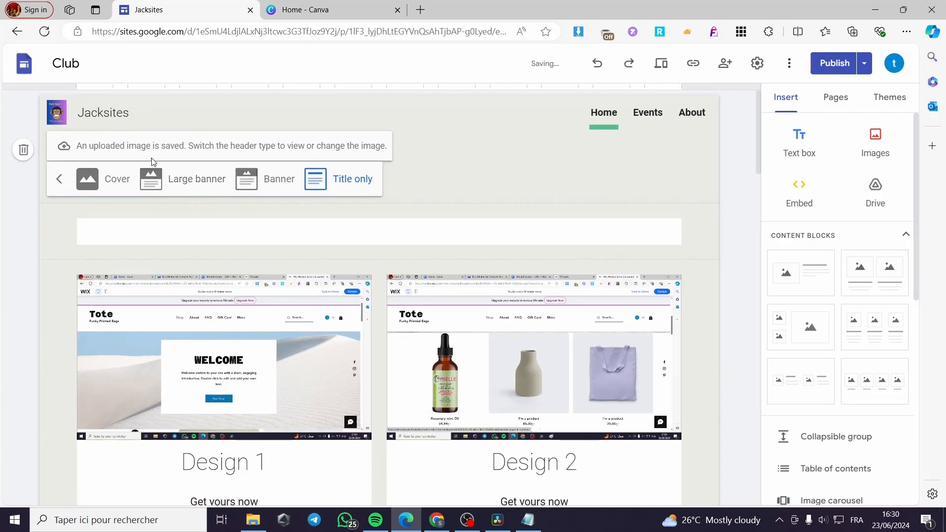
click(183, 179)
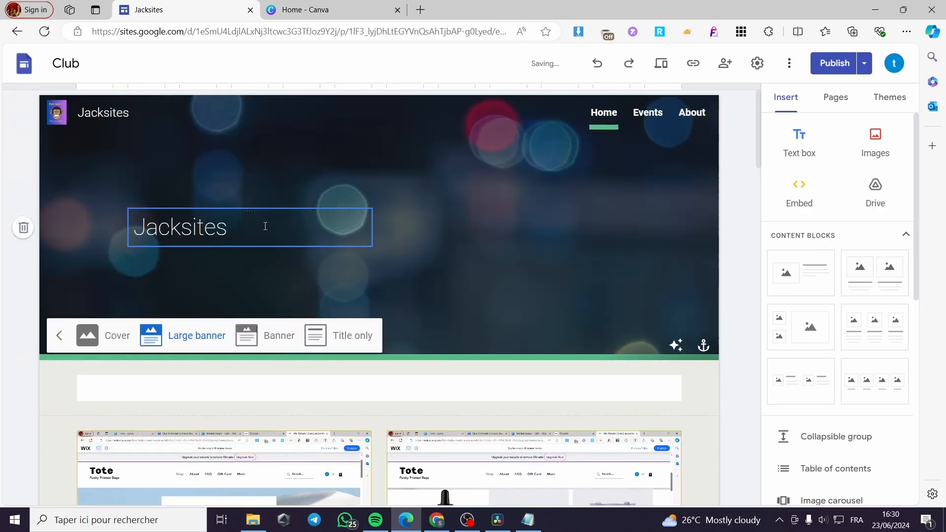
Replace the heading text in the home page banner with "Banner Test Text".
click(265, 226)
drag(265, 226, 120, 230)
key(BackSpace)
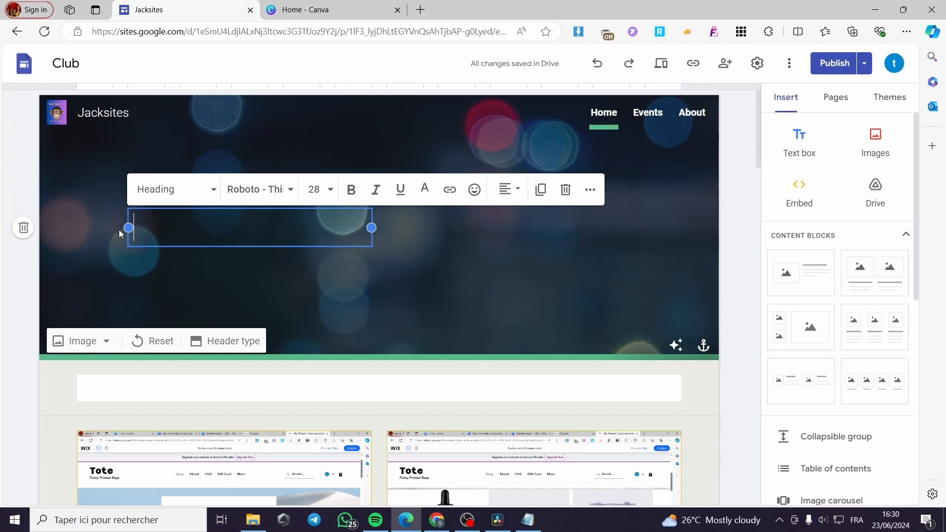
text(Banner)
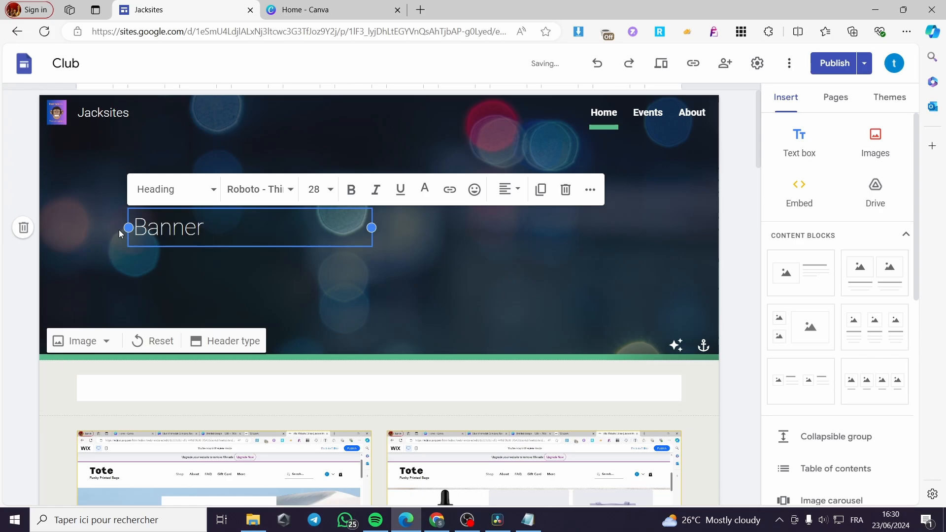
text( Test Text)
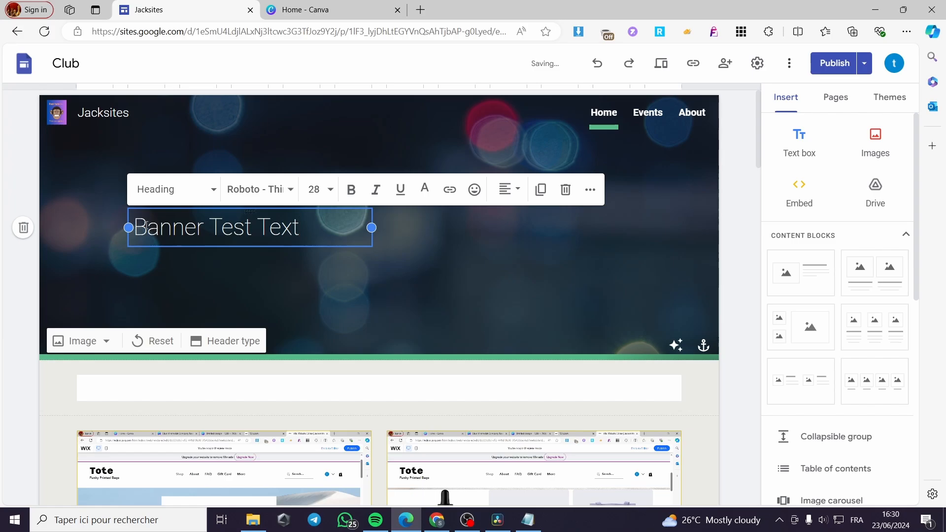
Set the font of the whole banner heading to Impact.
drag(301, 231, 129, 228)
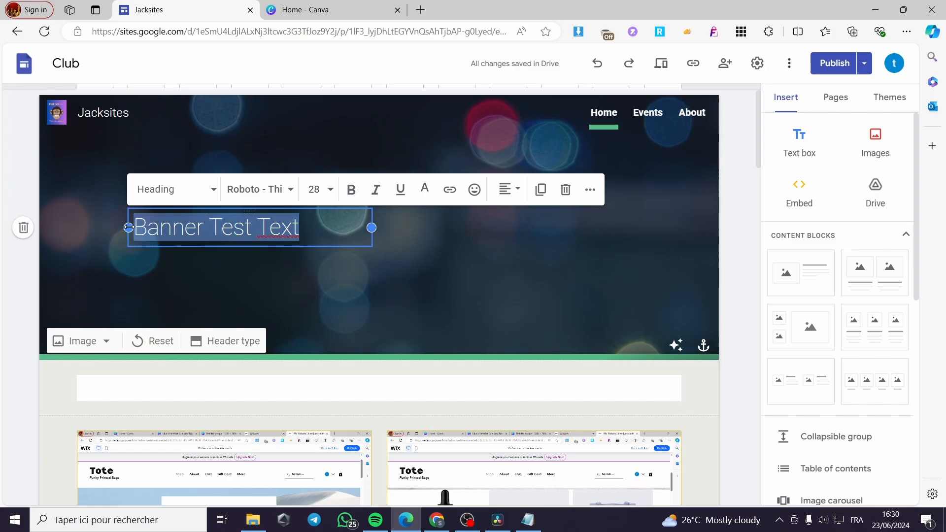
click(290, 189)
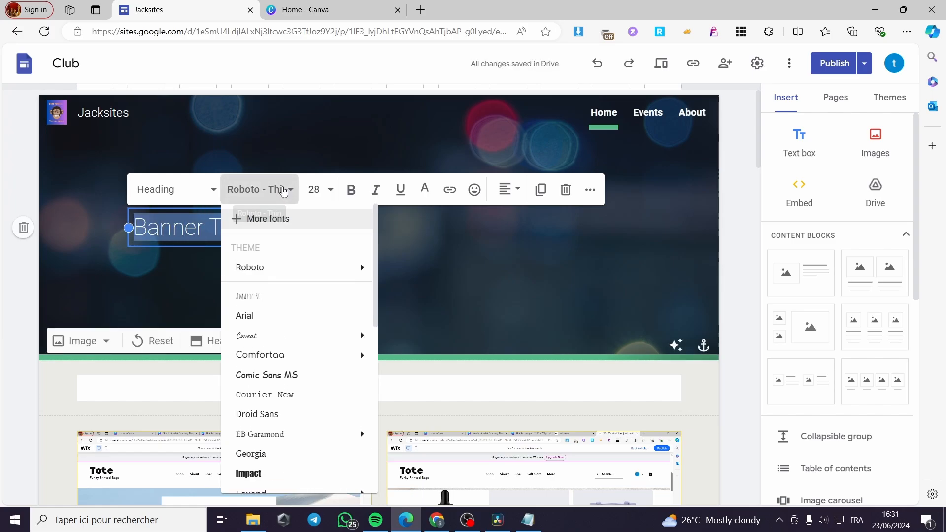
mouse_move(318, 274)
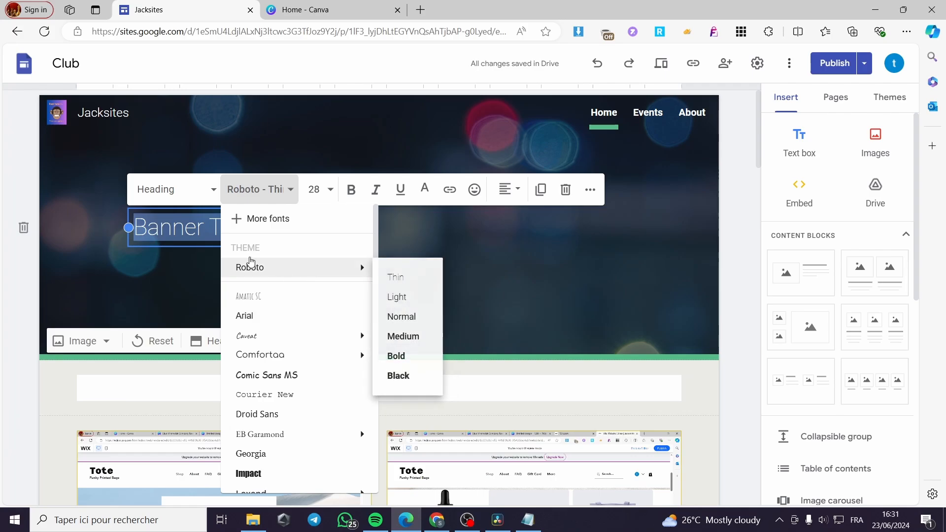
scroll(296, 312, down, 1)
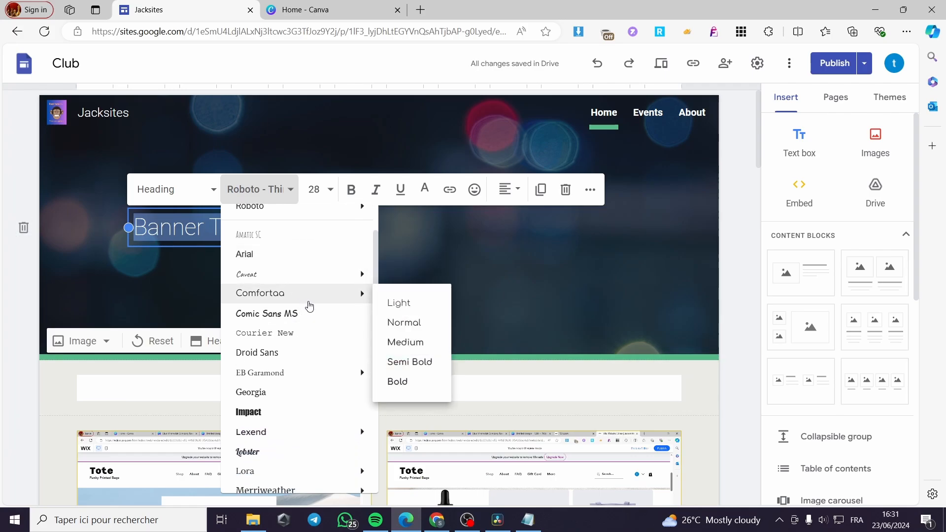
click(288, 413)
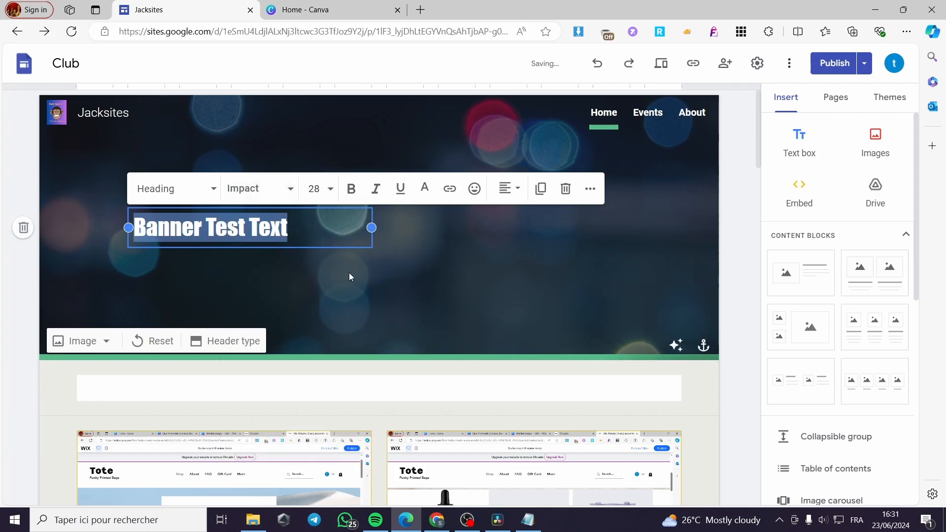
click(240, 251)
Set the font of the whole banner heading to Pacifico and deselect it.
drag(293, 230, 131, 229)
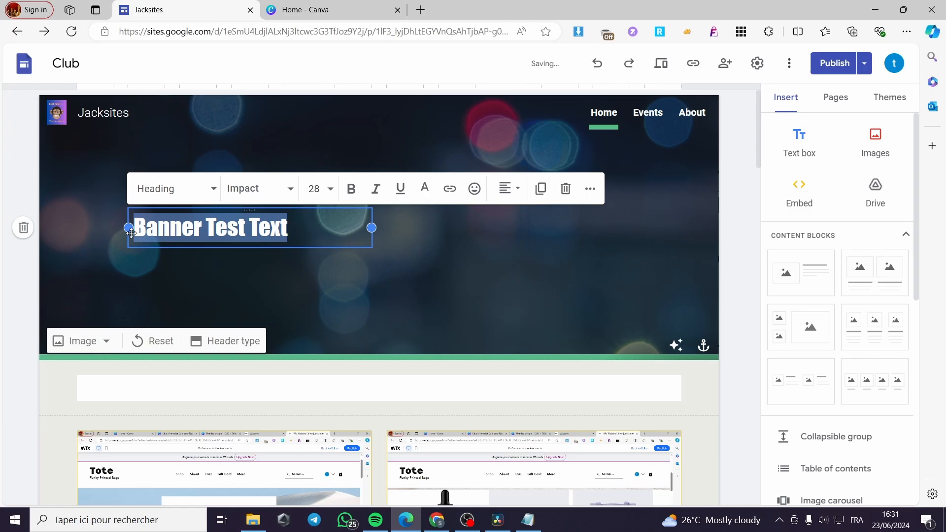
click(279, 191)
scroll(251, 319, down, 7)
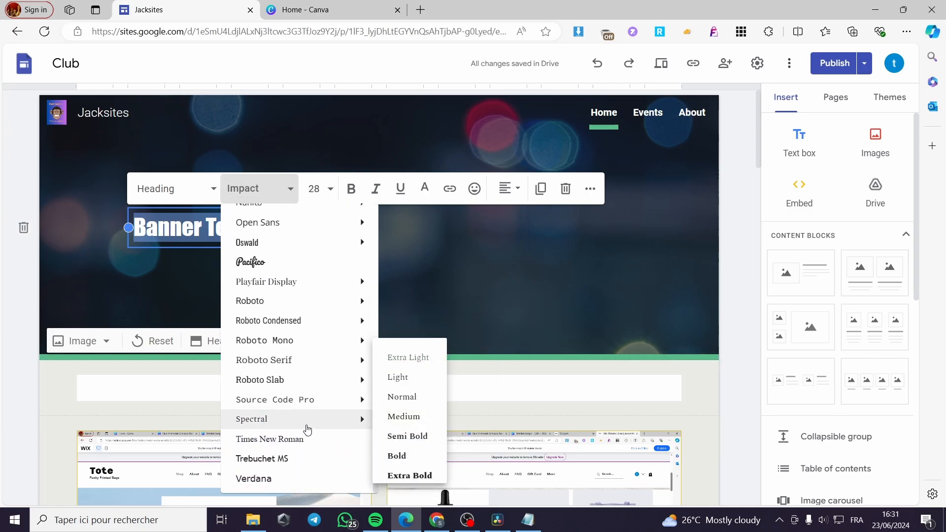
click(303, 264)
click(454, 279)
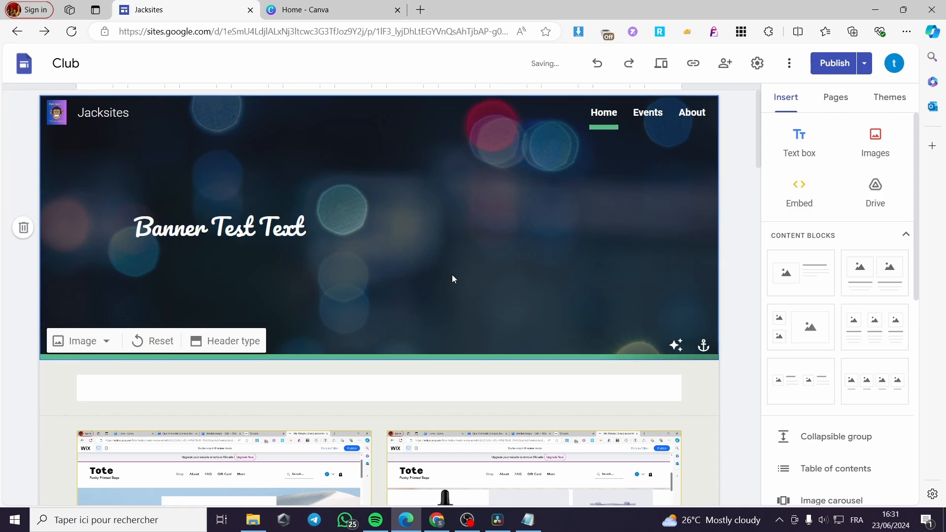
Widen the banner heading's text box nearly to the banner's right side and try font size 48 without selecting the text.
click(311, 231)
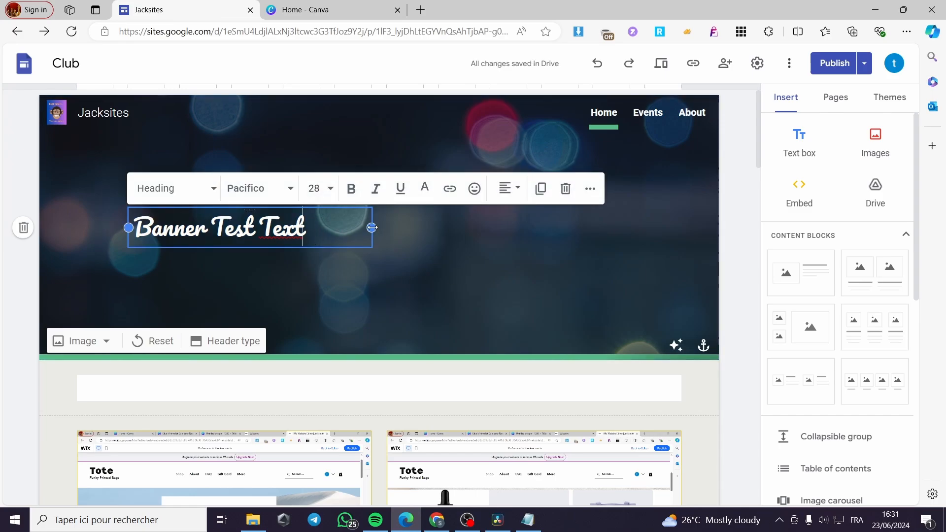
drag(373, 227, 682, 227)
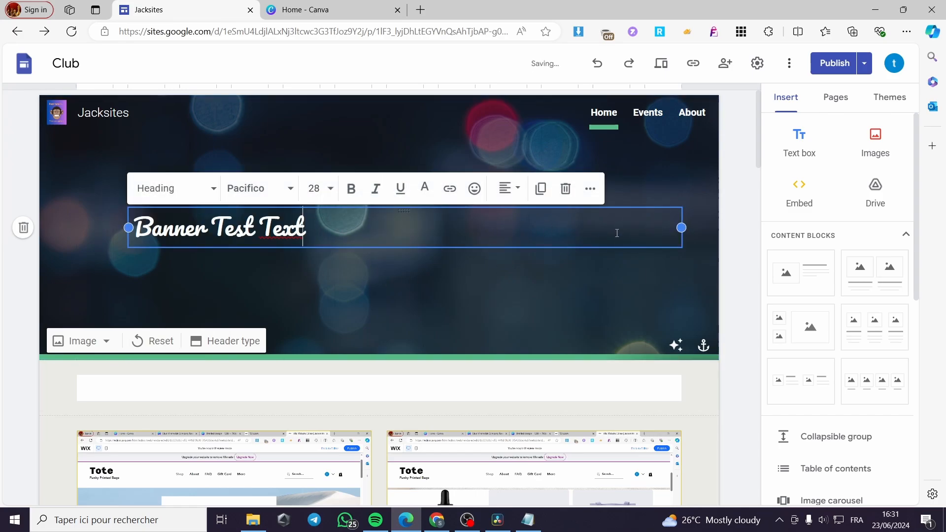
click(314, 189)
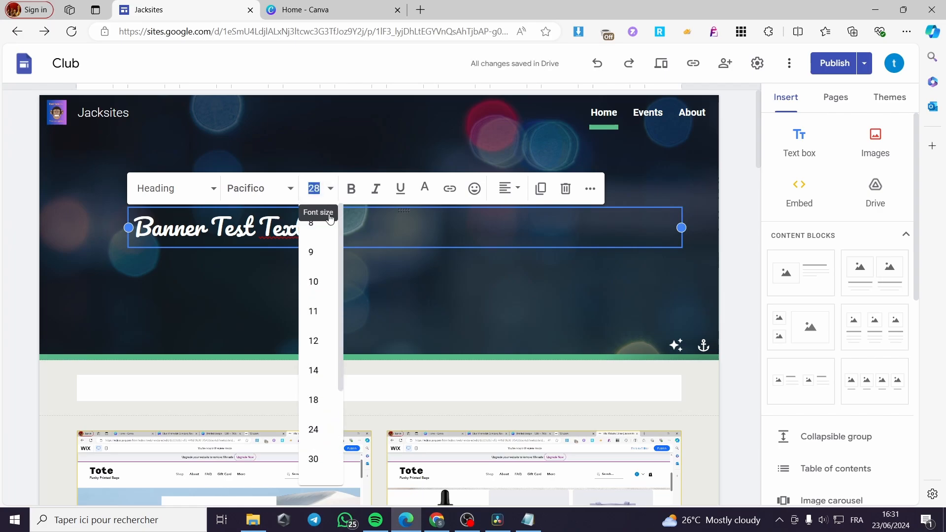
scroll(313, 402, down, 2)
click(316, 393)
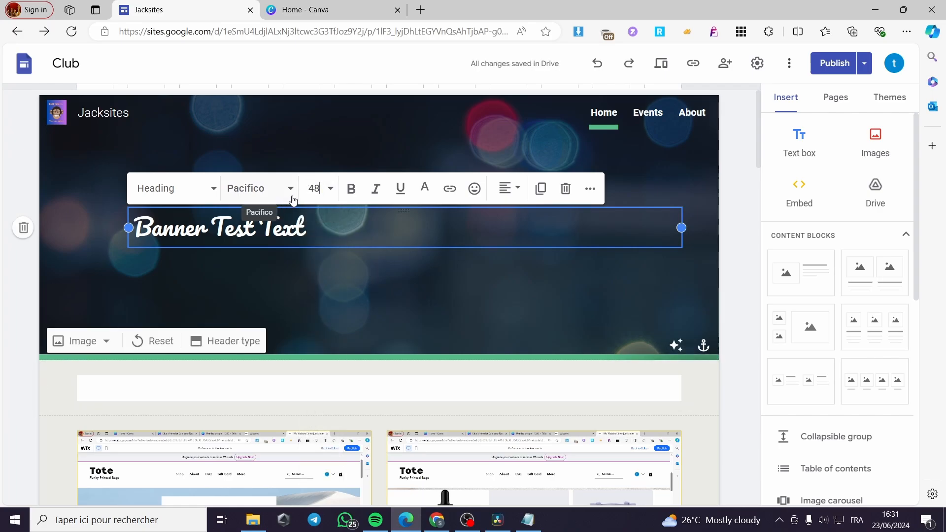
Set the font size of the entire banner heading to 48 and narrow its text box from the right side.
drag(307, 228, 107, 231)
click(314, 188)
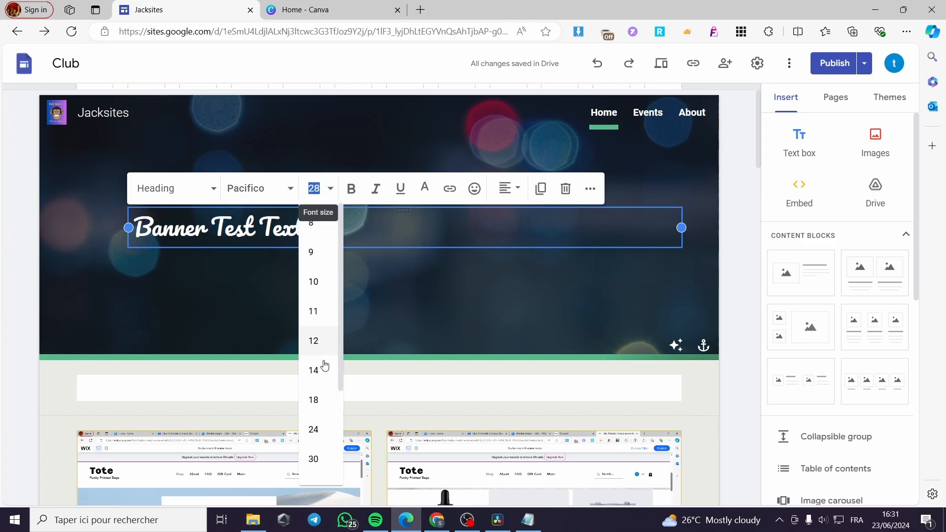
scroll(315, 419, down, 2)
click(321, 456)
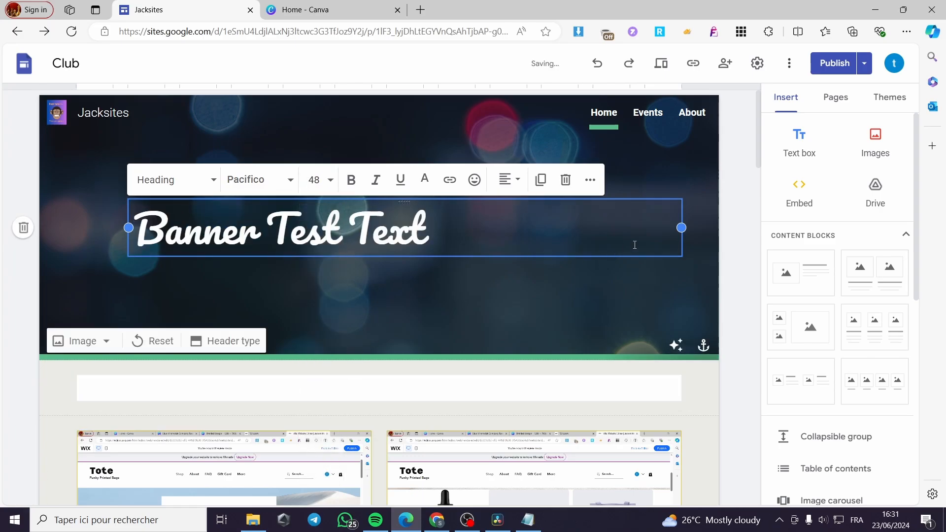
drag(682, 228, 526, 249)
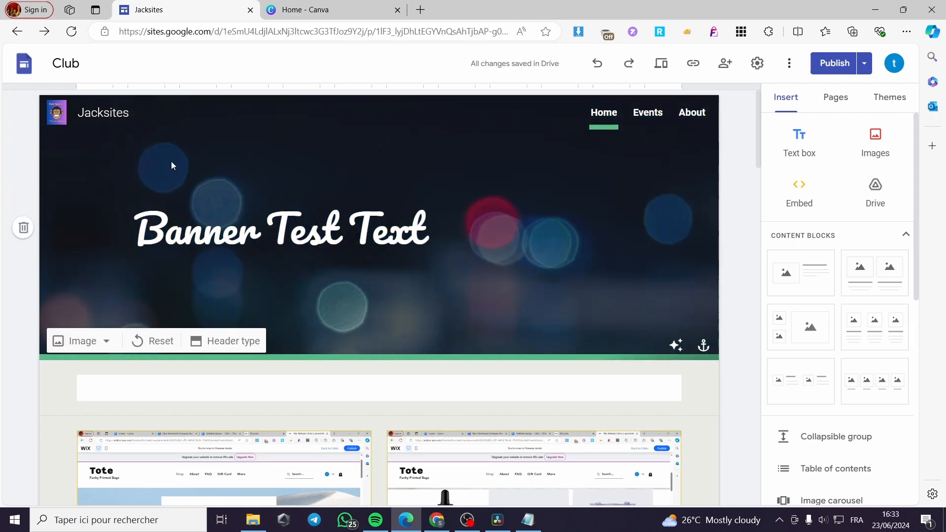
Change the site name in the navigation bar to "Test Website name".
click(149, 118)
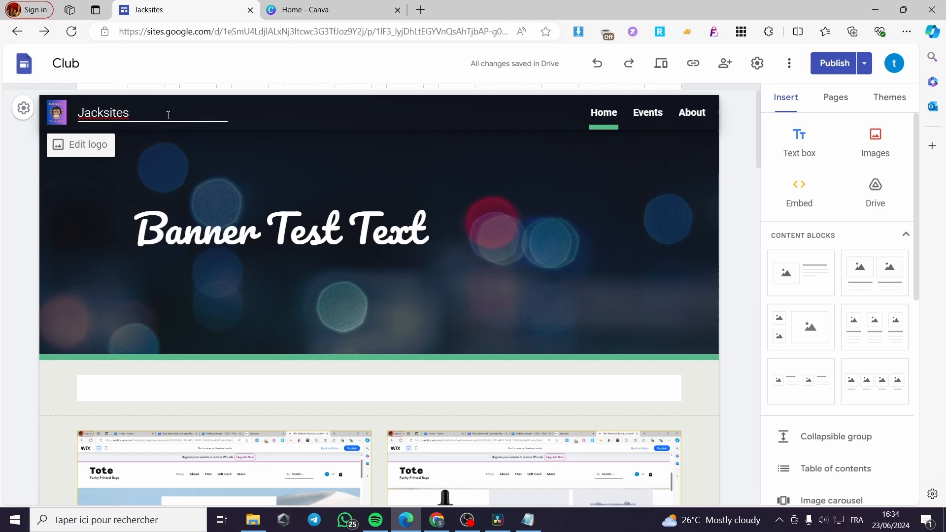
drag(130, 118, 78, 119)
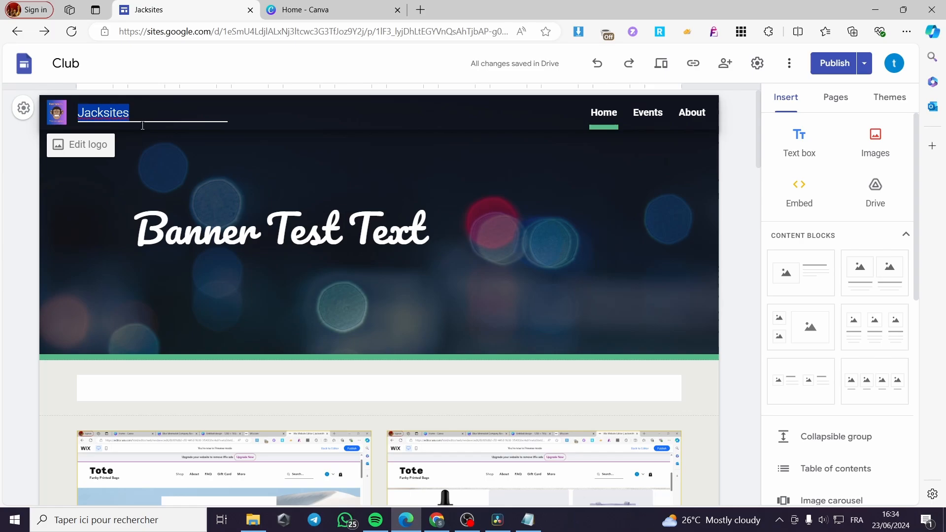
text(Test)
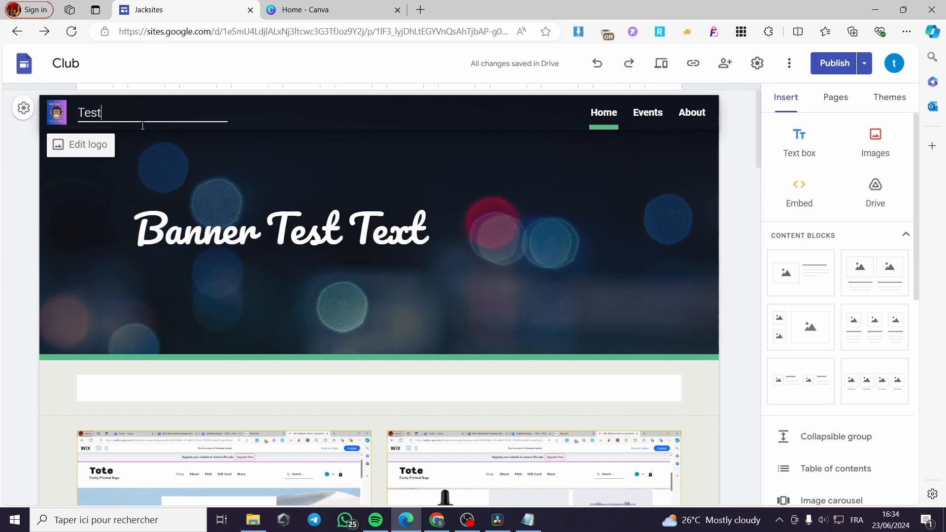
text( W>W)
text(ebsite name)
Open the logo's brand image settings, try the orange theme color taken from the logo, and set the theme color to blue.
click(71, 148)
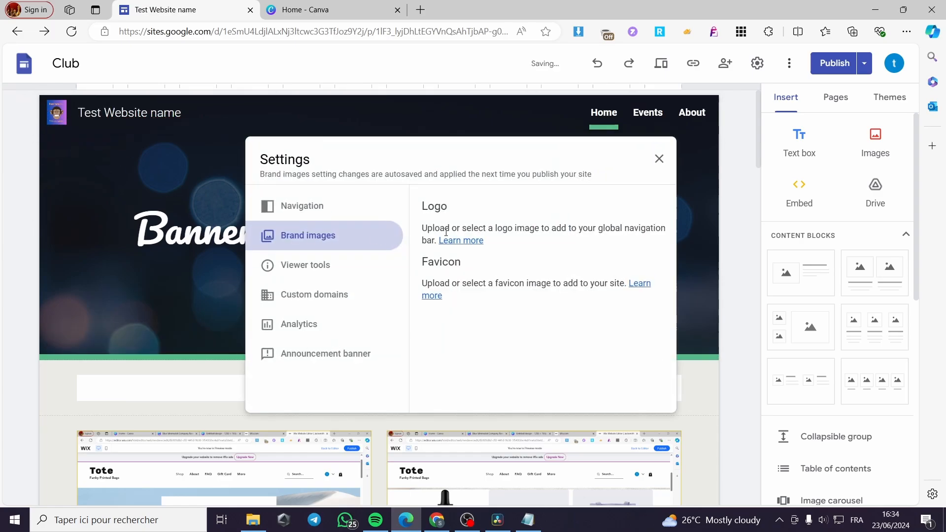
scroll(488, 269, down, 1)
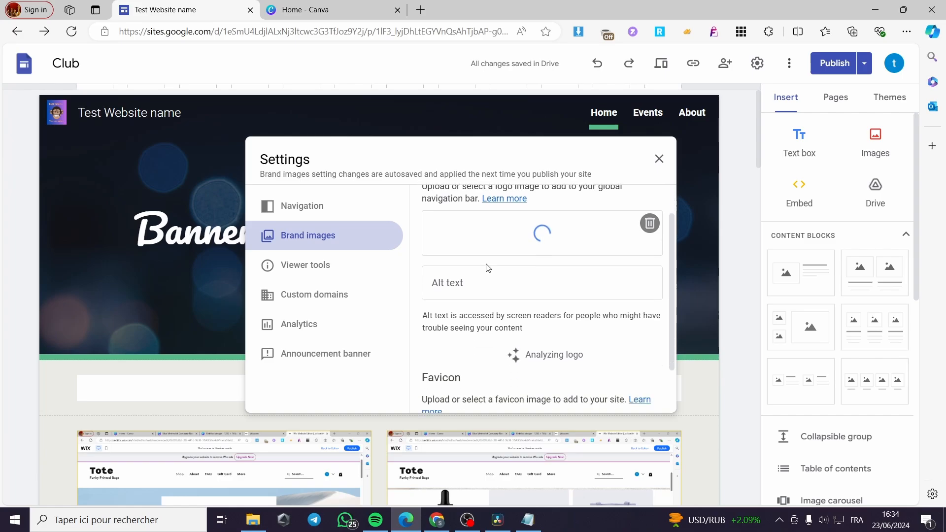
scroll(486, 267, down, 2)
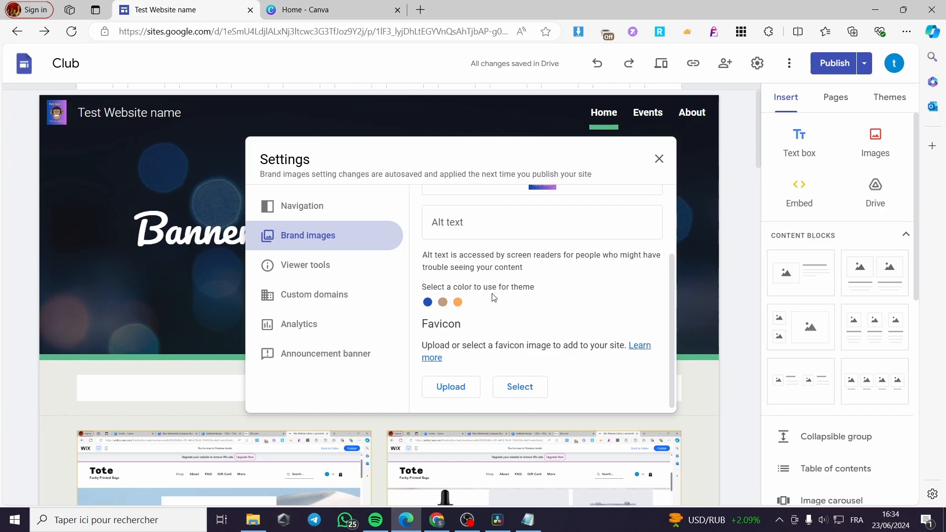
click(457, 302)
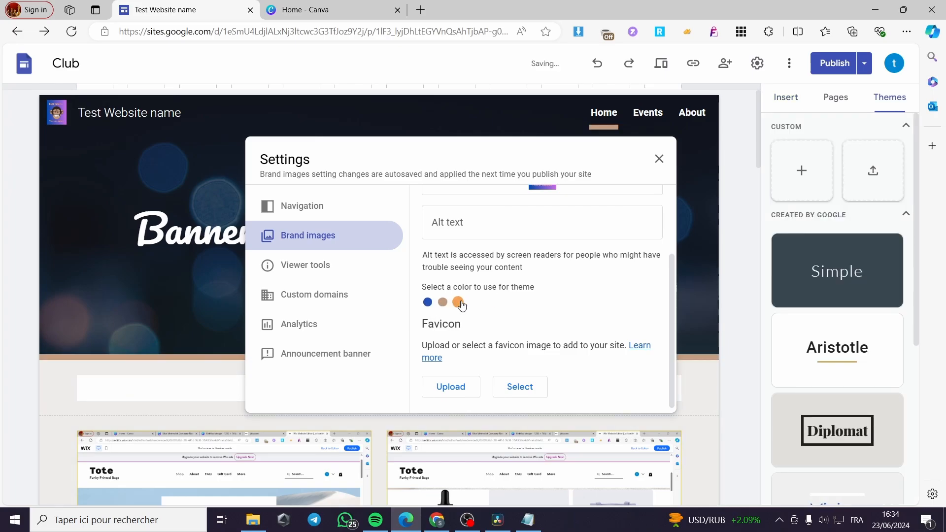
click(428, 303)
Upload the monkey logo image from the Téléchargements folder as the site's favicon and close the settings.
click(473, 390)
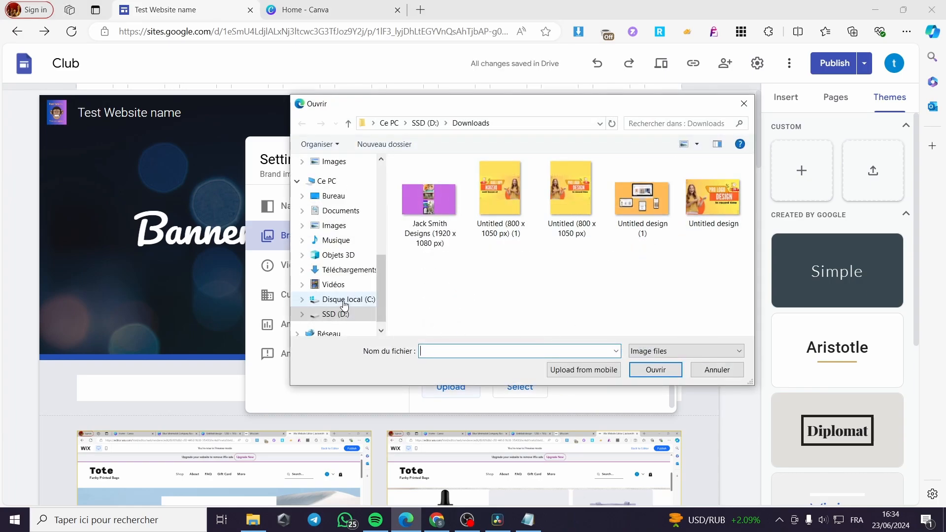
click(351, 270)
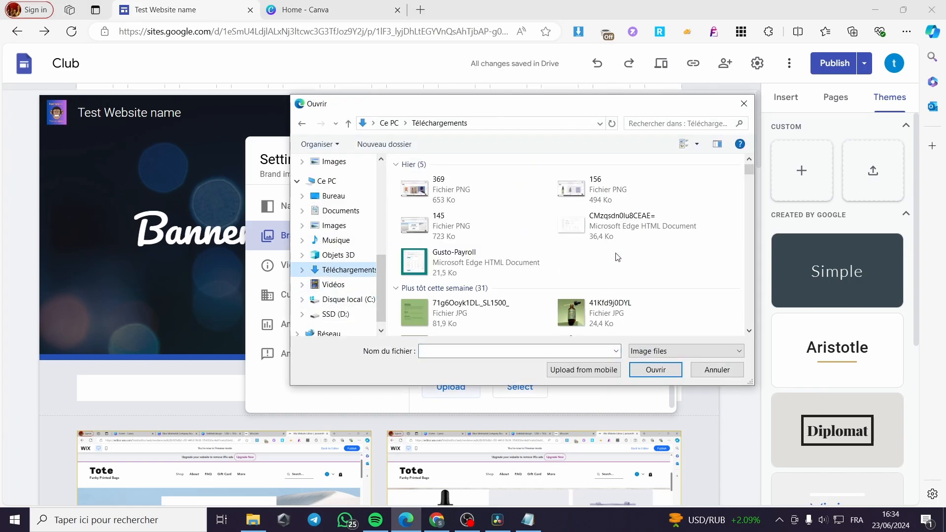
scroll(615, 256, up, 2)
double_click(574, 239)
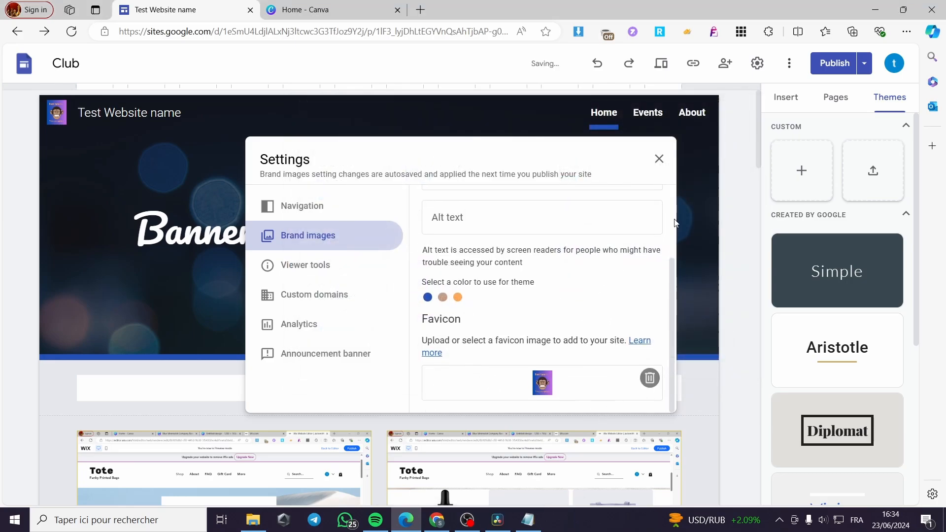
click(660, 158)
Remove the current site logo, upload the bottle image 41CnKN8QpqL in its place, and close the settings.
click(64, 145)
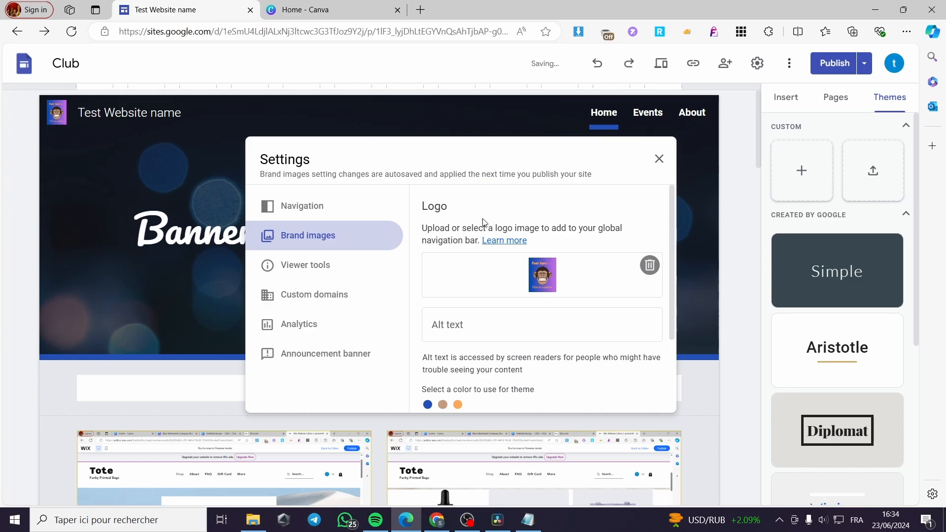
click(650, 265)
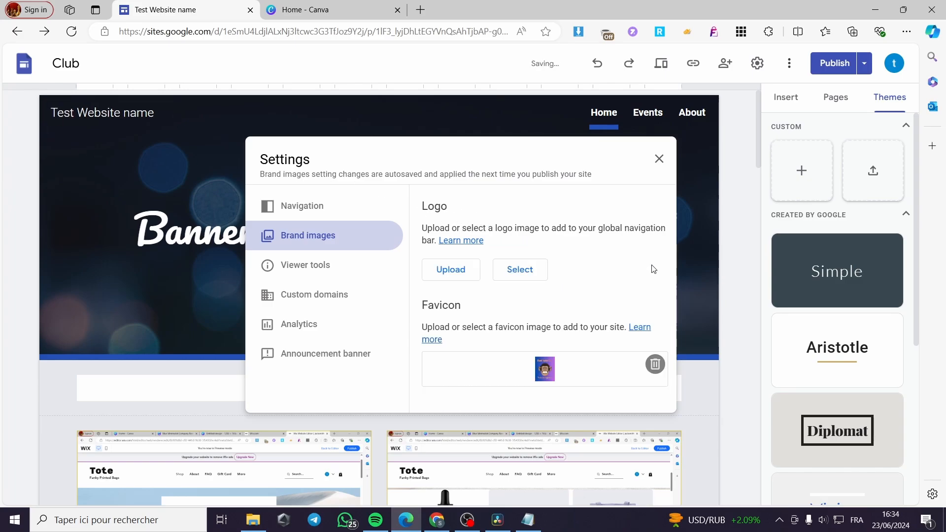
click(459, 270)
scroll(636, 276, up, 2)
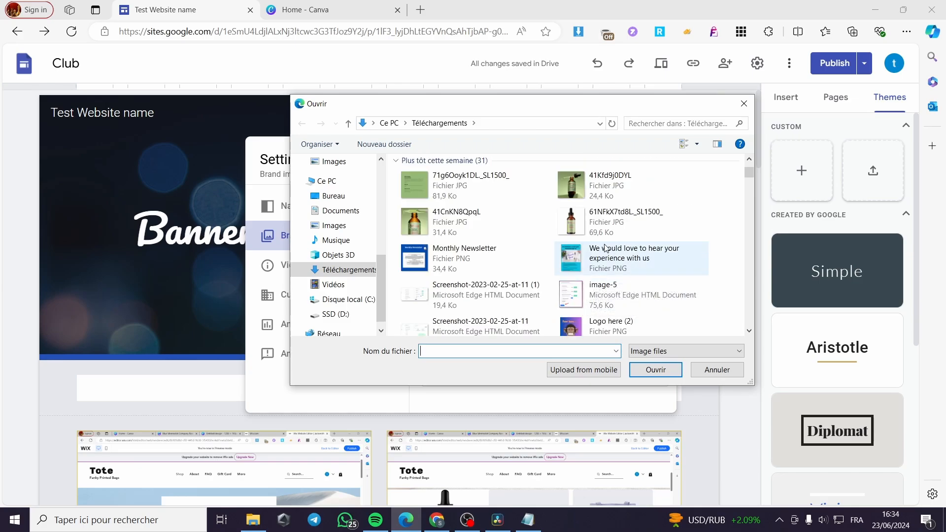
double_click(448, 228)
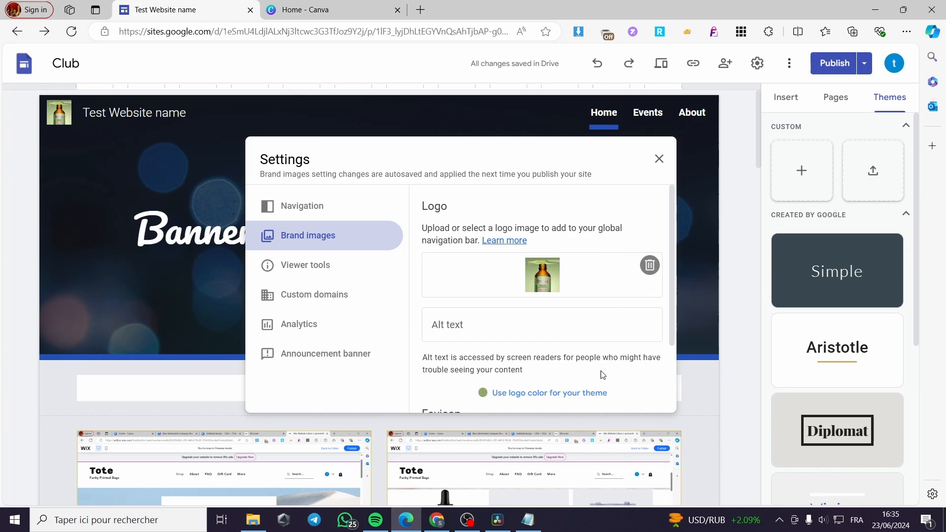
click(660, 158)
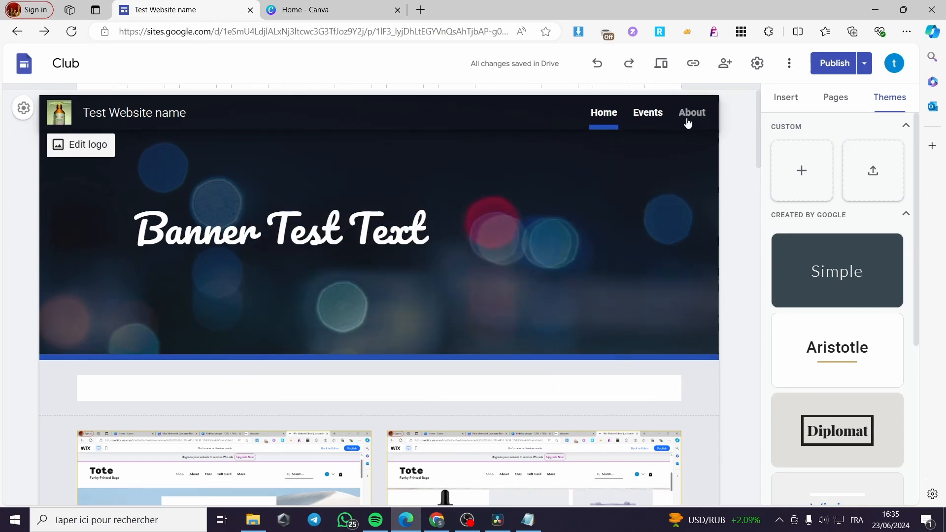
Check the navigation mode options, then try White and Black as the navigation bar color.
click(105, 144)
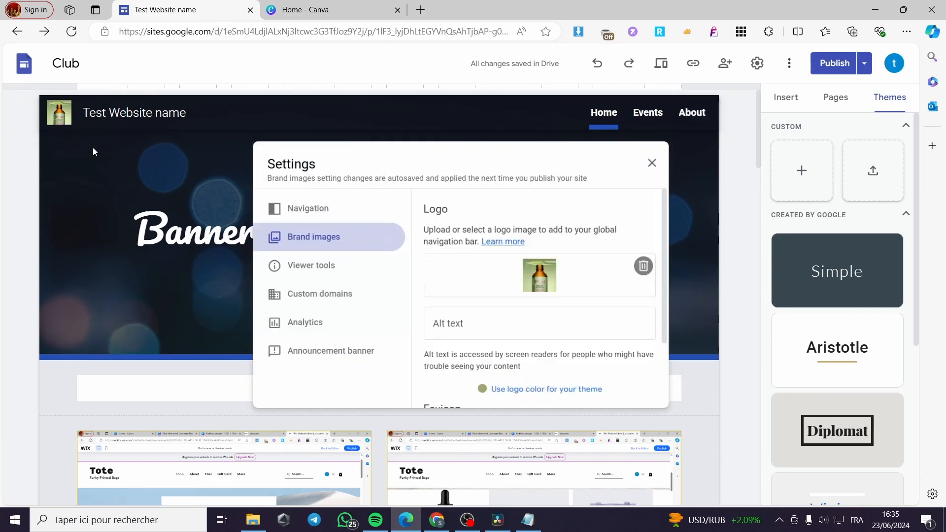
click(298, 207)
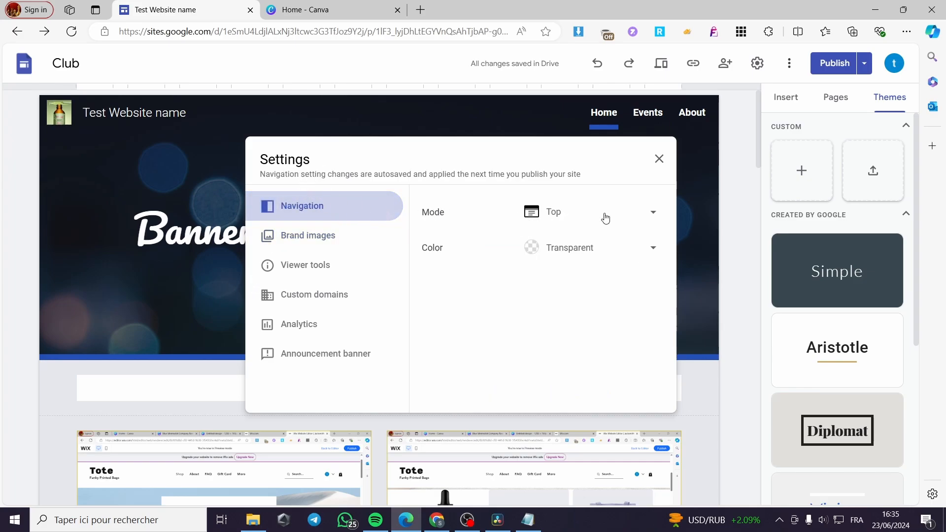
click(607, 218)
click(613, 217)
click(599, 250)
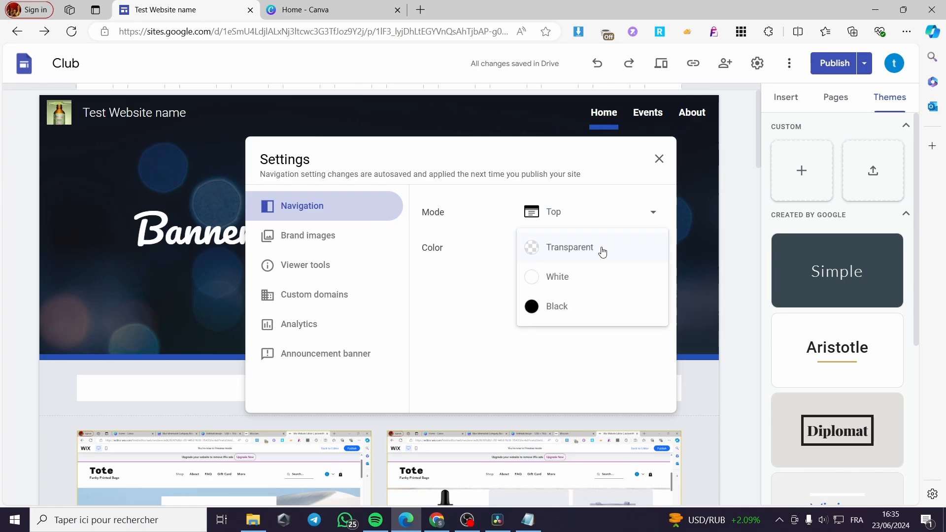
click(572, 278)
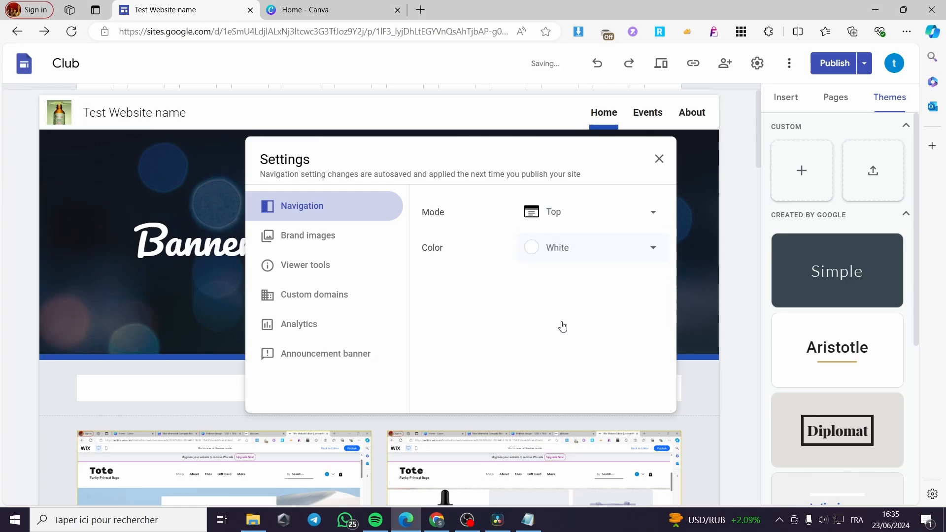
click(575, 248)
click(575, 277)
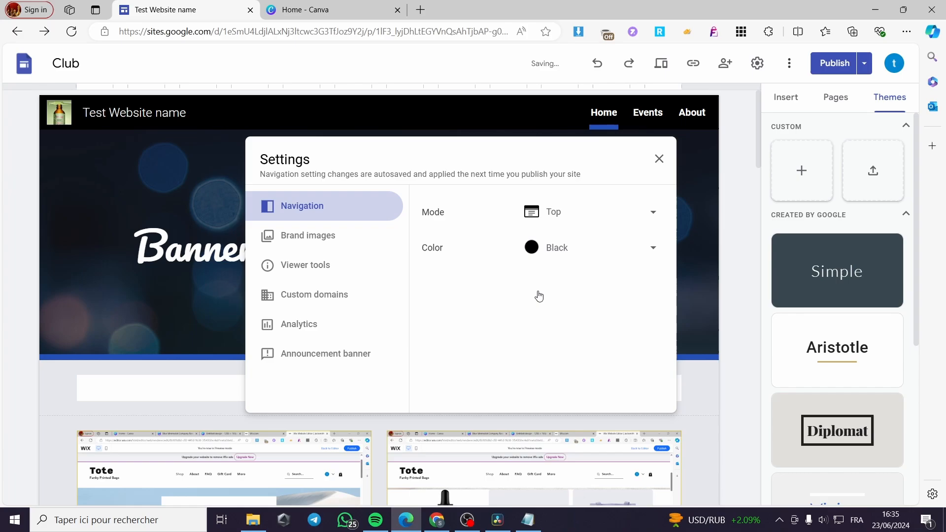
Set the navigation bar color back to Transparent, look at the custom domains settings, and close the settings.
click(594, 240)
click(560, 190)
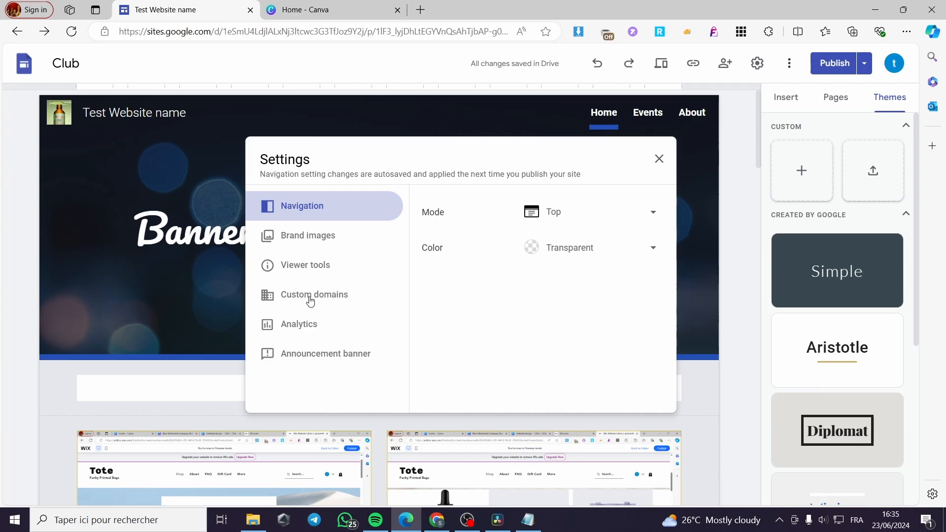
click(348, 295)
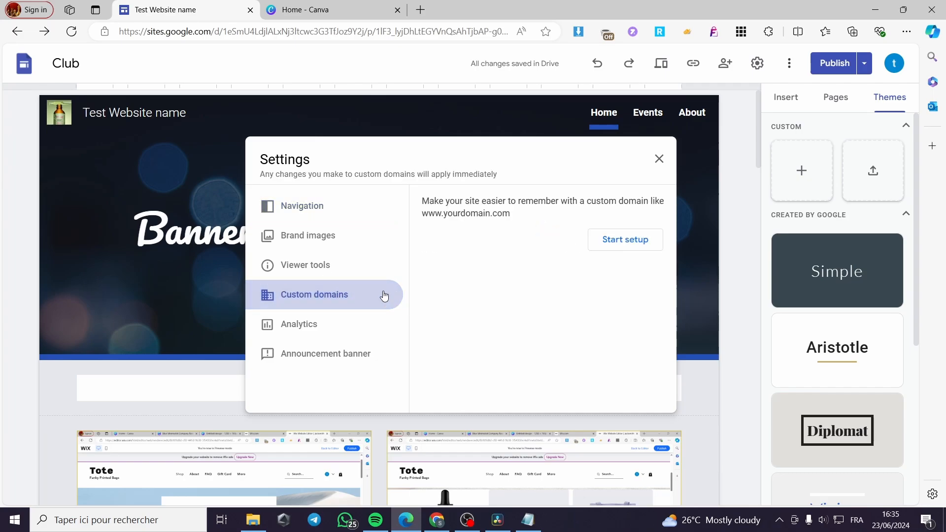
click(659, 159)
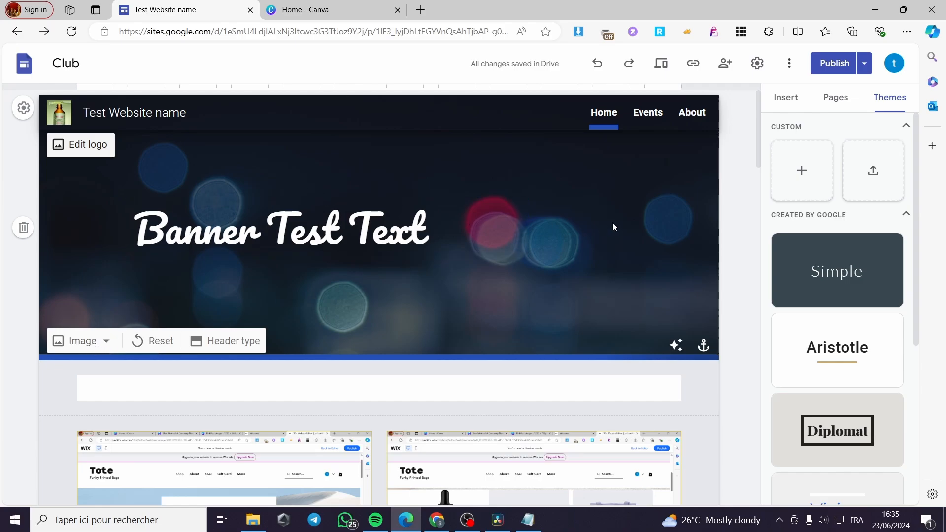
Open the banner image's alt text, turn the decorative image option on and off again, and apply with an empty description.
click(101, 345)
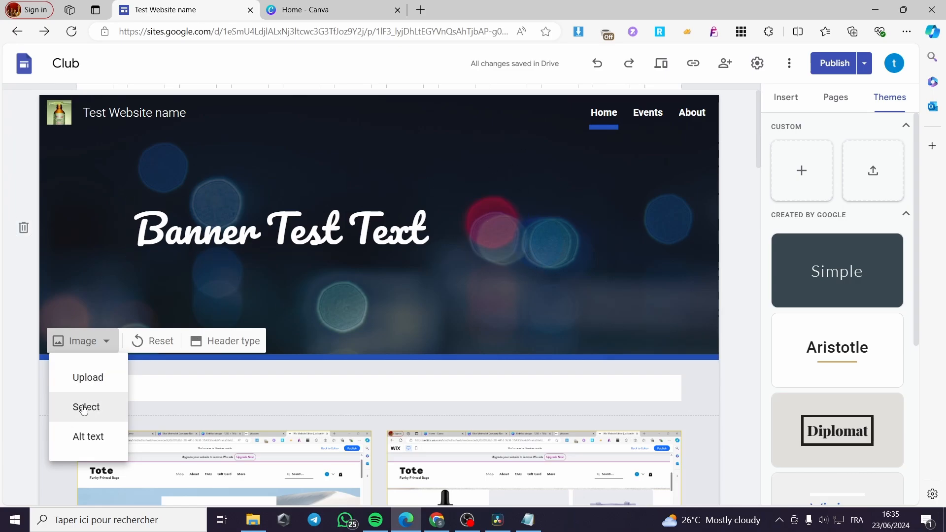
click(85, 437)
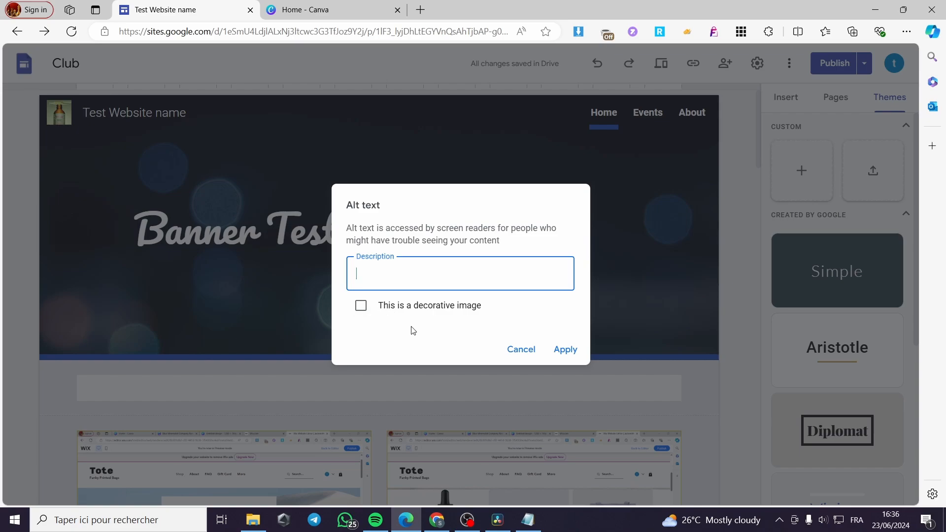
click(360, 307)
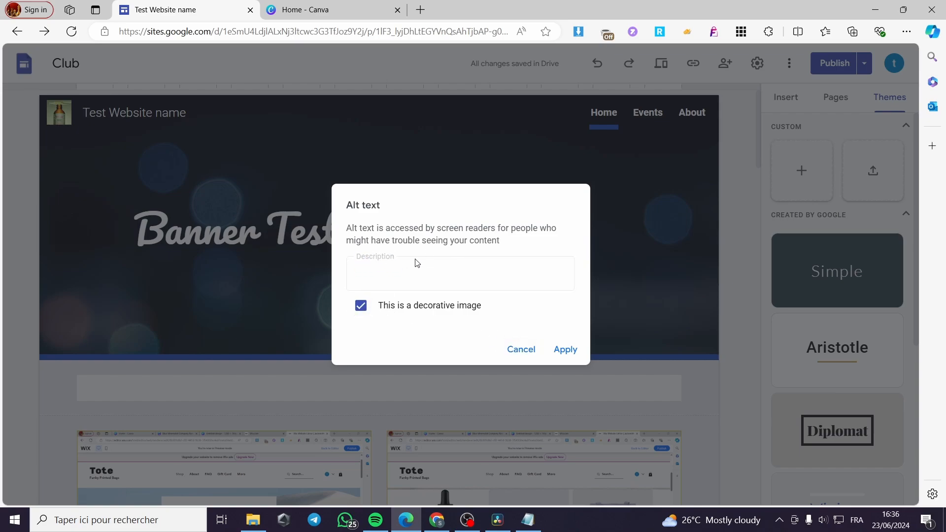
click(362, 307)
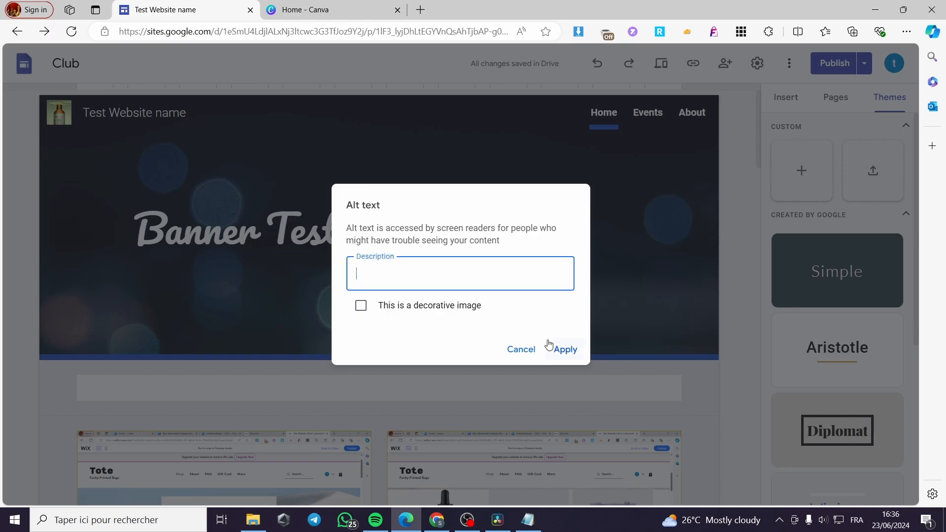
click(564, 349)
Replace the banner background with the starry Milky Way image from the gallery.
click(106, 343)
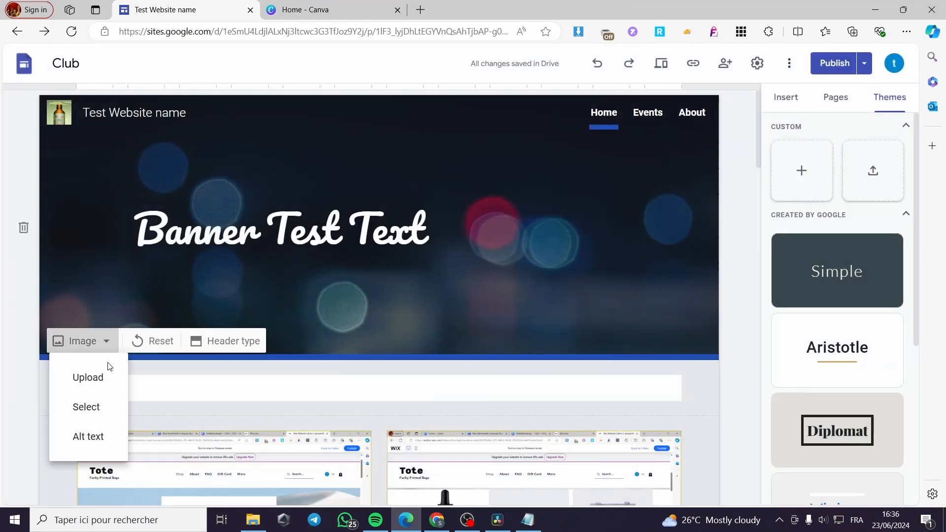
click(85, 406)
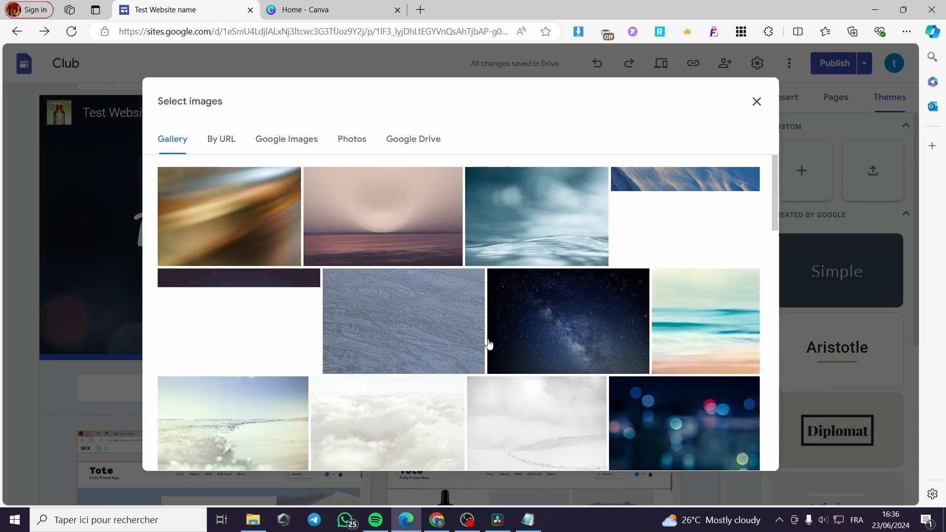
click(597, 337)
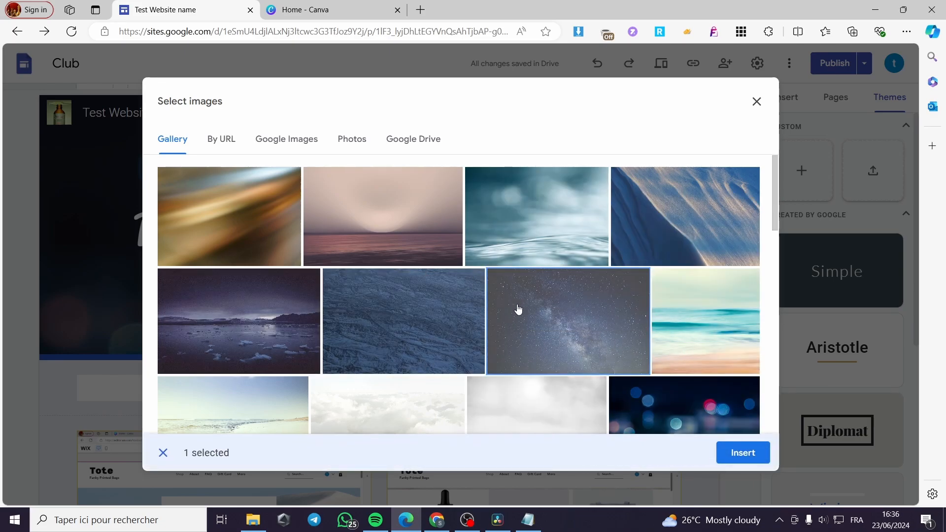
scroll(520, 310, down, 4)
scroll(524, 389, up, 4)
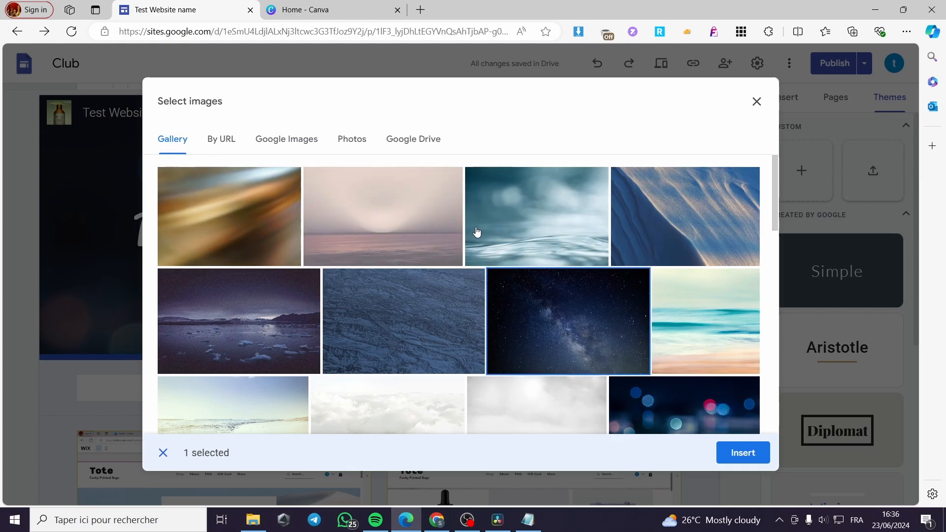
click(743, 453)
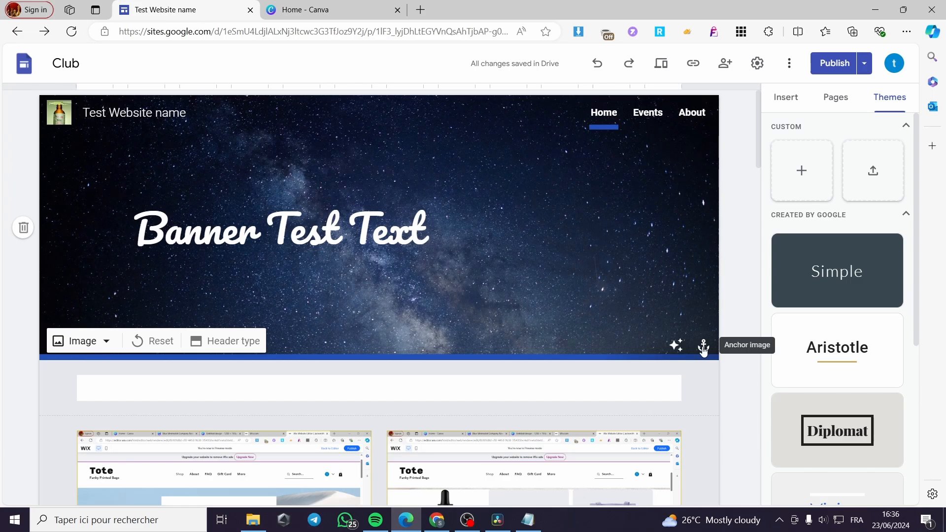
Try several anchor positions for the banner image, such as top, right and bottom left, and return the anchor to Center.
click(704, 346)
click(649, 407)
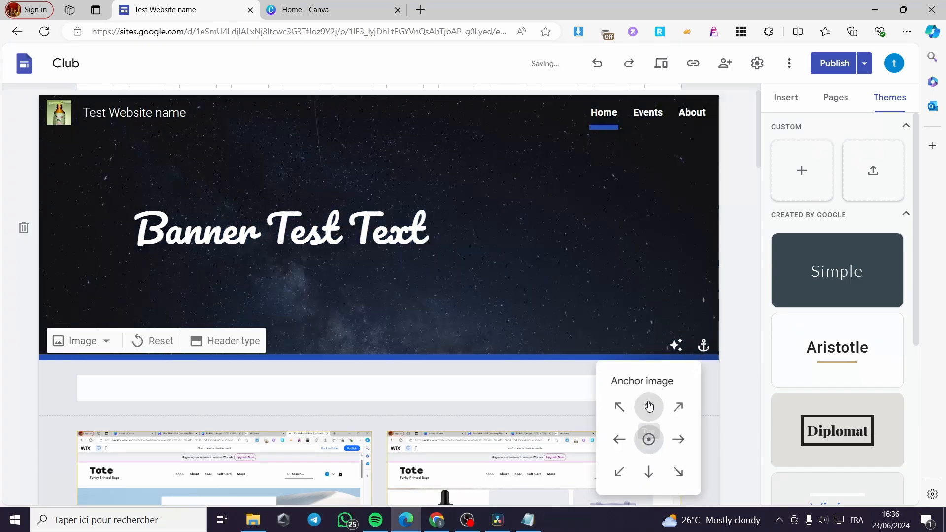
click(619, 407)
click(679, 440)
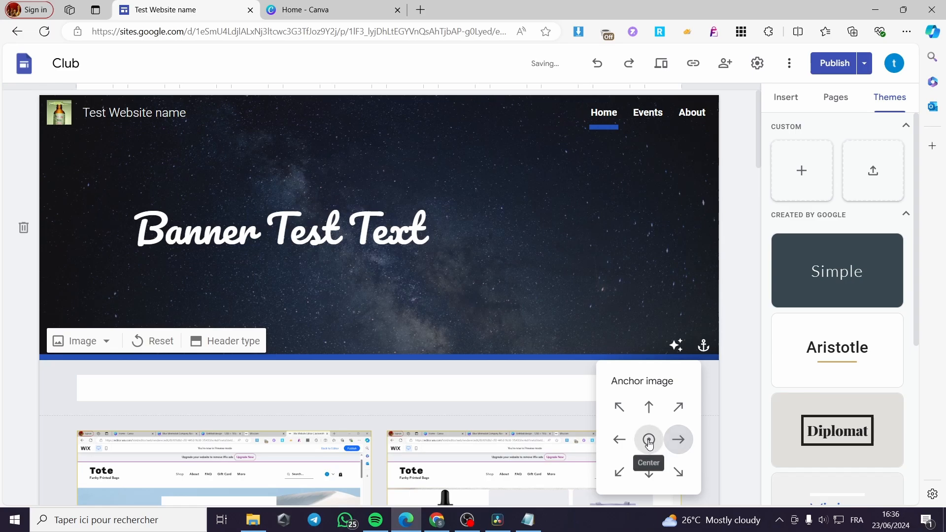
click(649, 440)
click(648, 416)
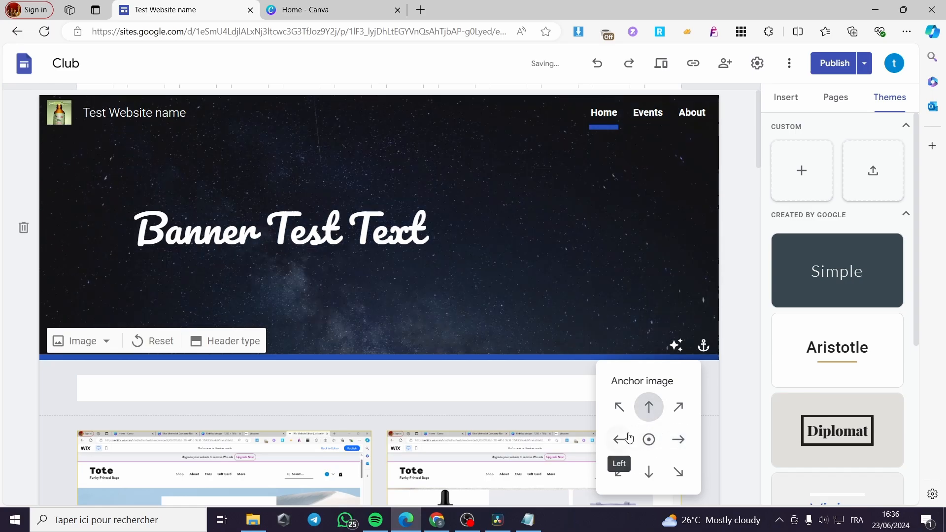
click(649, 472)
click(619, 472)
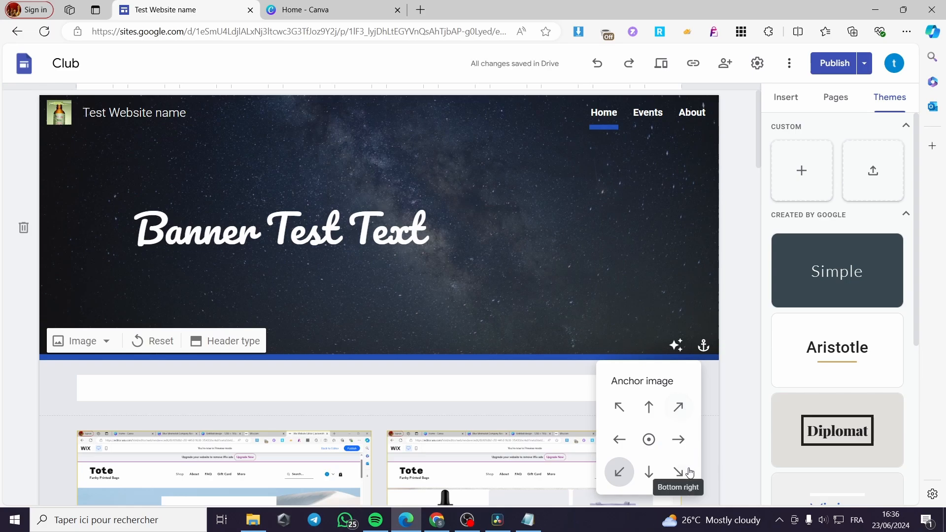
click(649, 439)
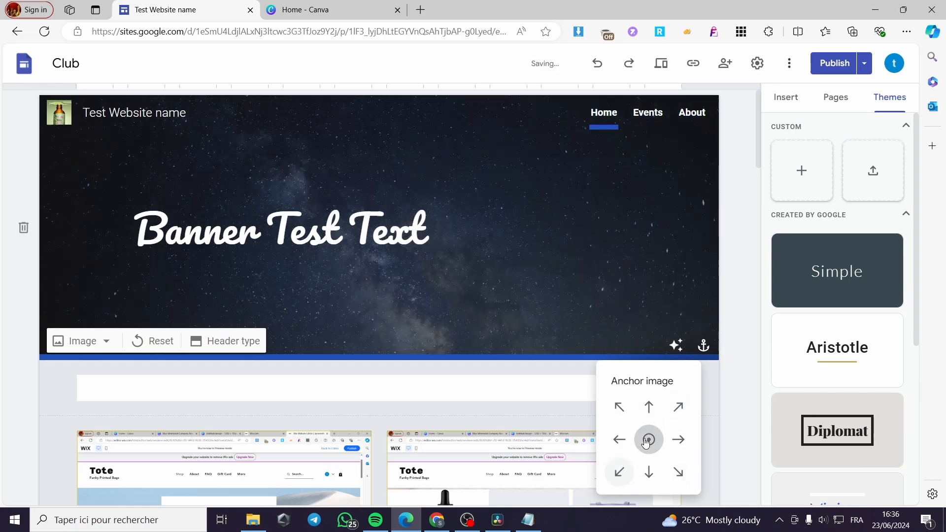
click(734, 231)
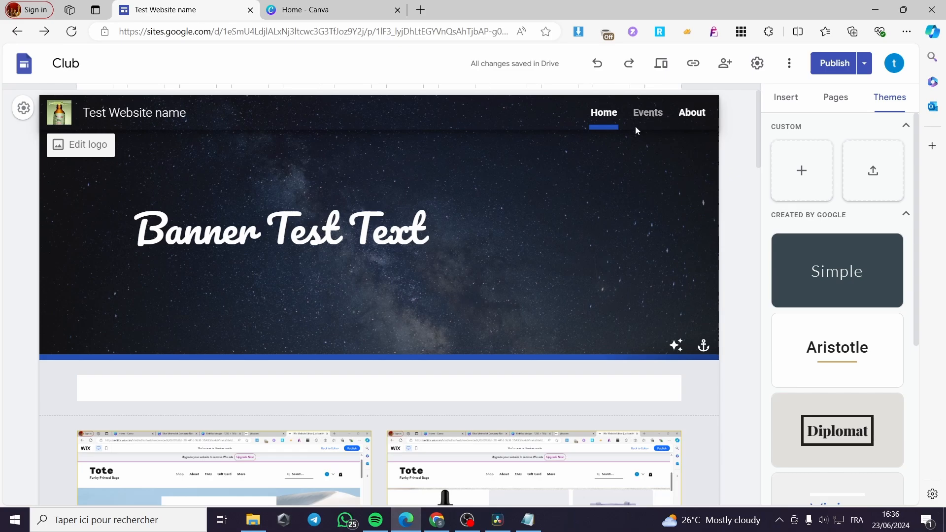
Open the Events page through the site's navigation and return to the Home page.
click(649, 116)
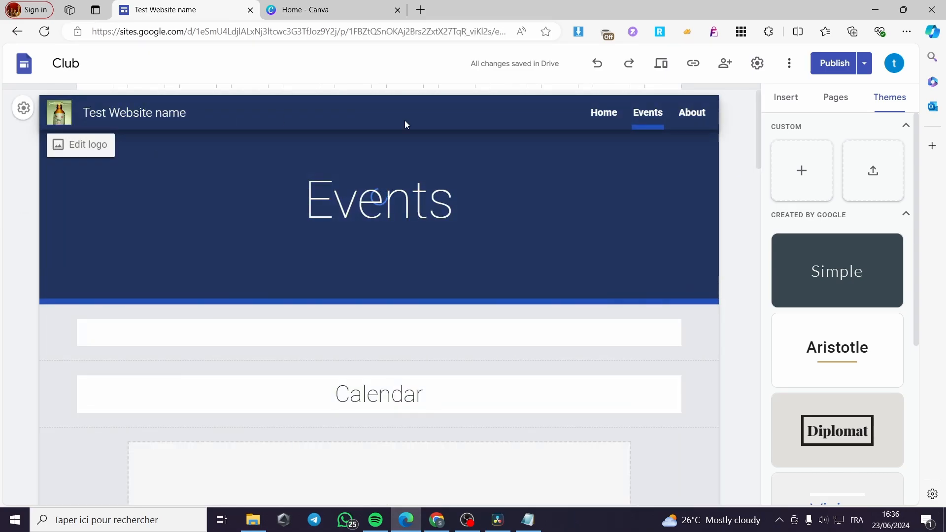
click(605, 114)
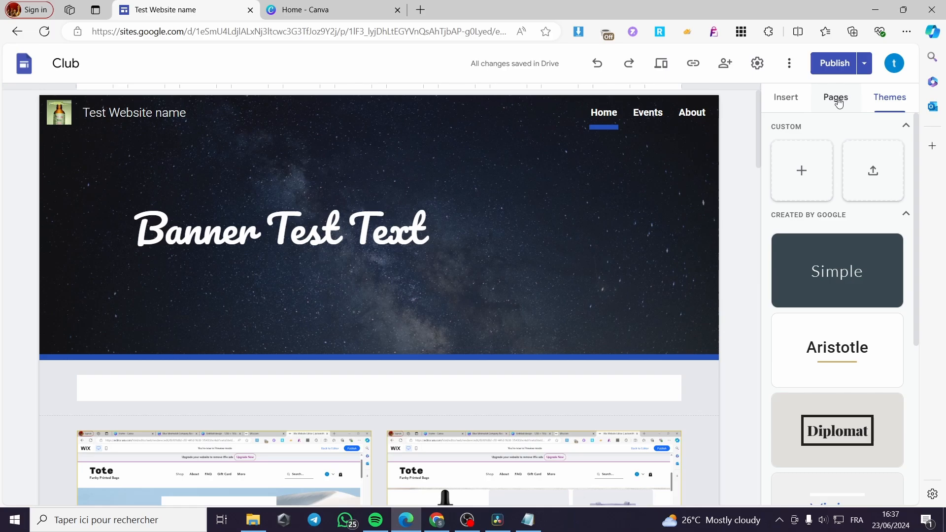
Try moving the Home page to the end of the page order and return it to first place.
click(842, 108)
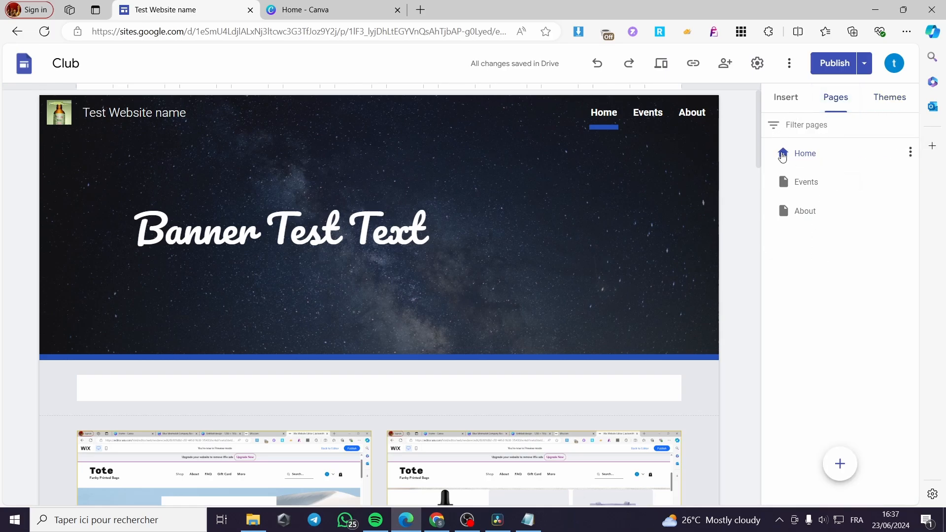
drag(802, 157, 775, 154)
drag(802, 195, 801, 222)
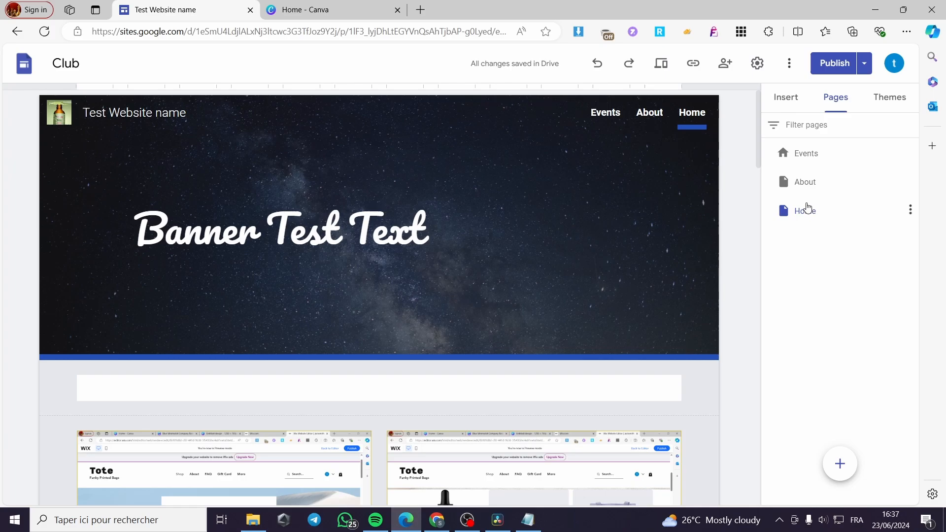
drag(808, 207, 799, 153)
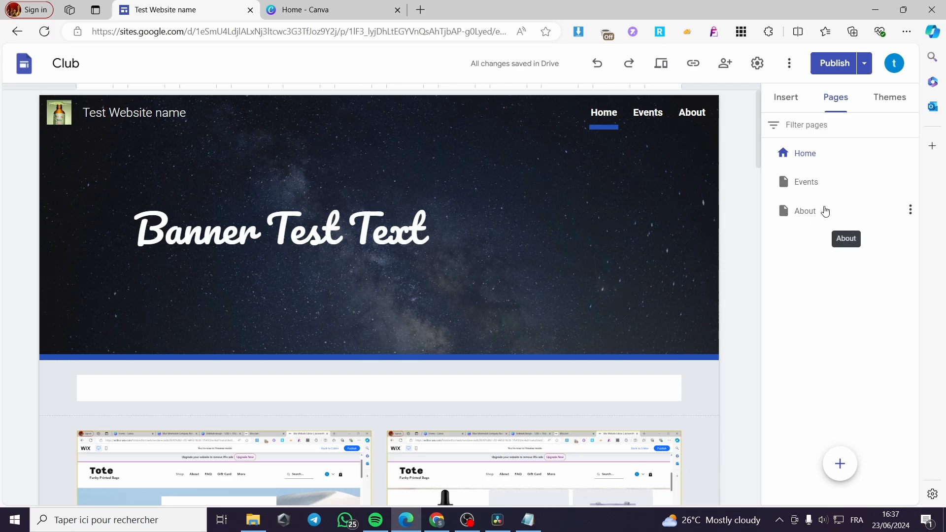
Open the About page, try nesting it as a subpage of Home, and move it back below Events.
click(806, 215)
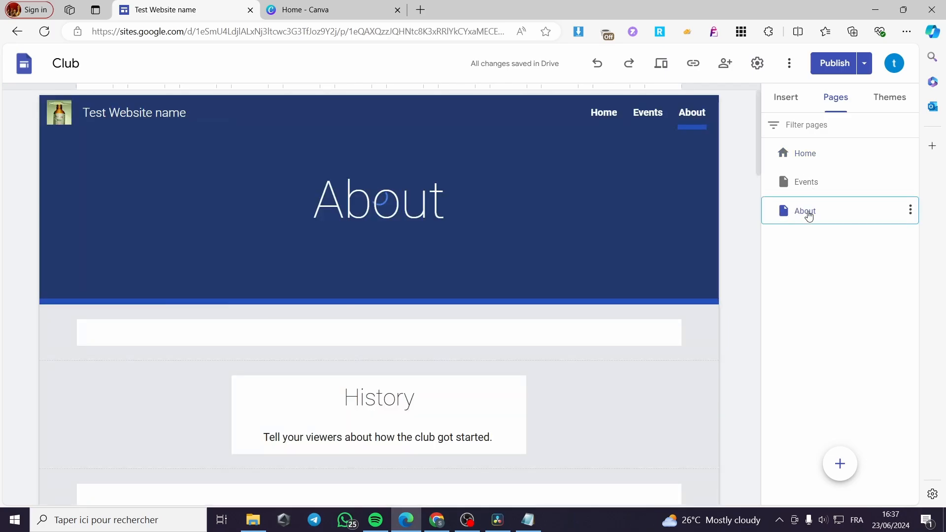
drag(805, 212, 858, 163)
drag(805, 182, 828, 151)
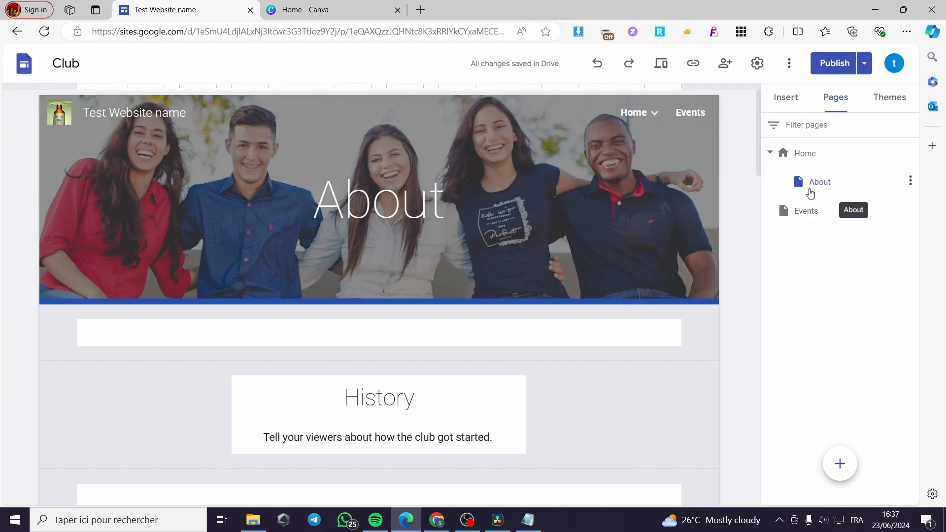
drag(810, 194, 785, 223)
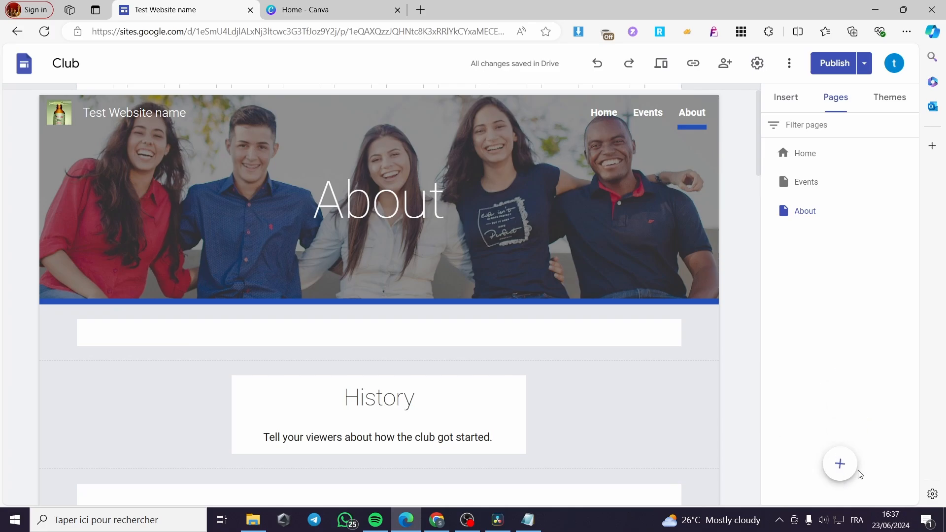
Add a new menu section named plus and place it between the Events and About pages.
mouse_move(840, 472)
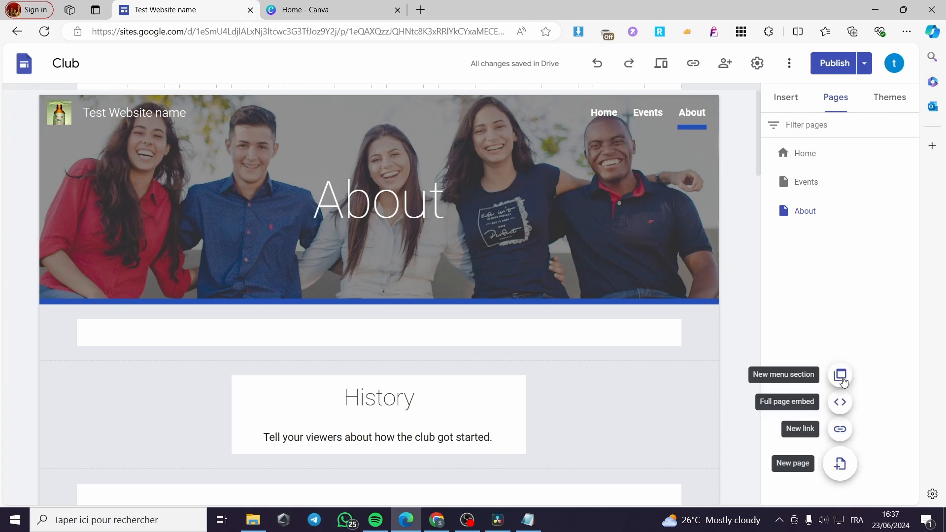
click(841, 376)
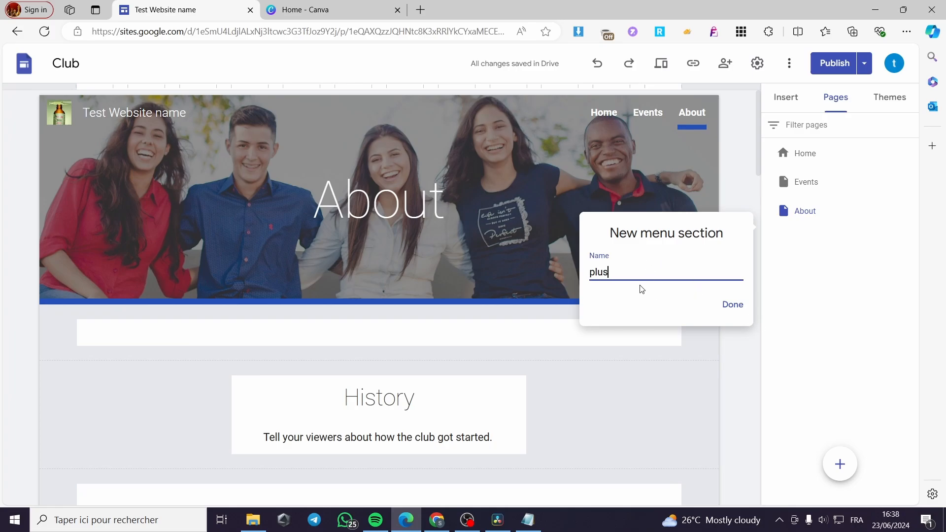
key(Return)
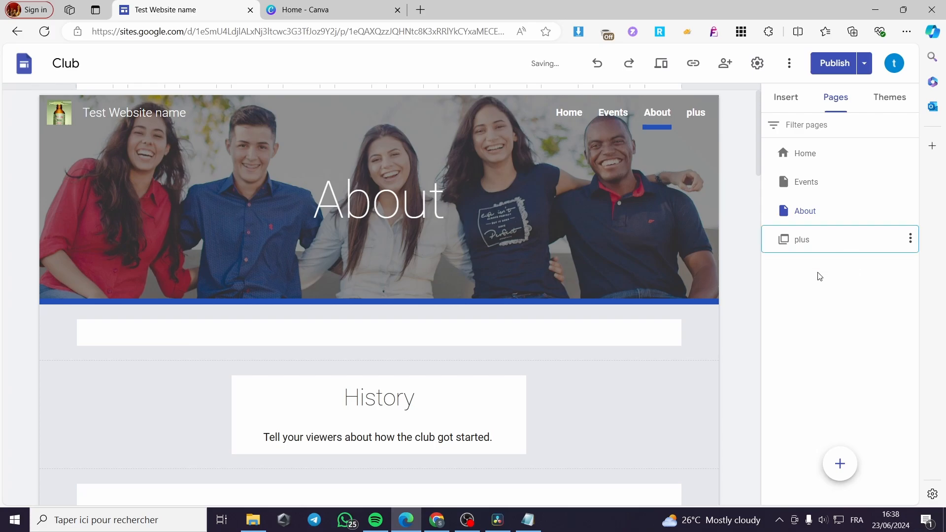
drag(819, 215, 822, 255)
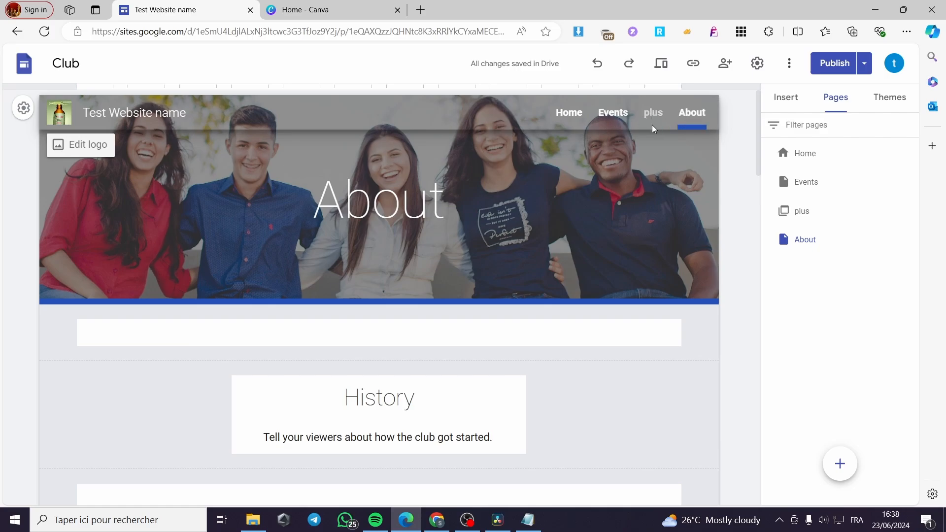
Delete the plus menu section from the site's pages.
mouse_move(813, 220)
click(910, 210)
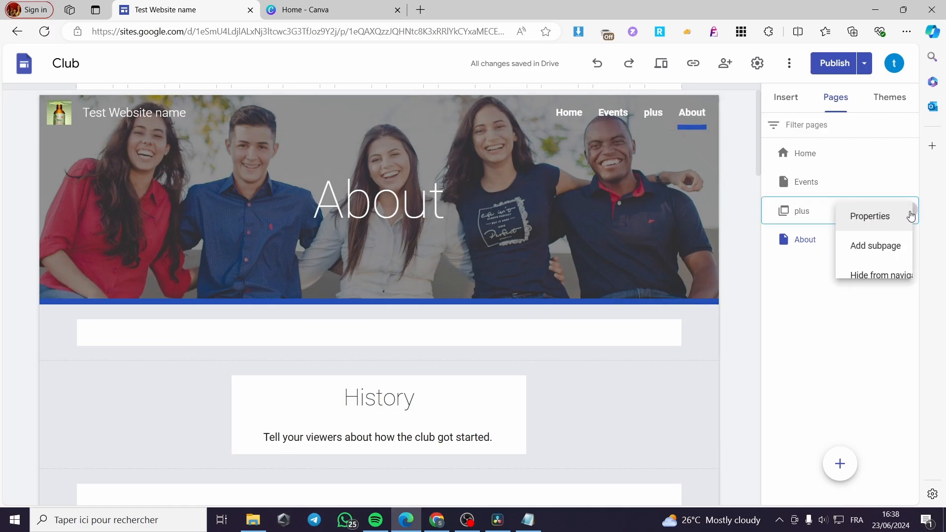
click(811, 305)
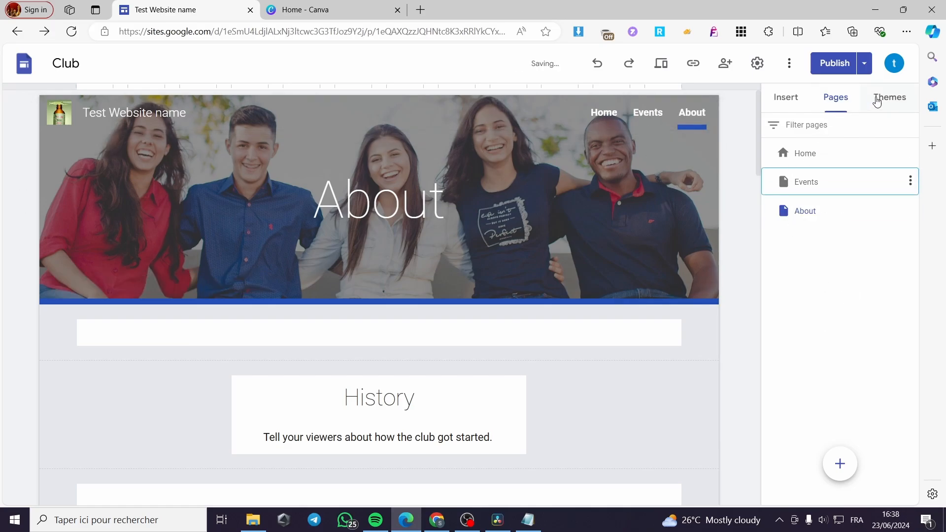
Browse the ready-made themes and try Diplomat, Level and Vision on the site.
click(877, 101)
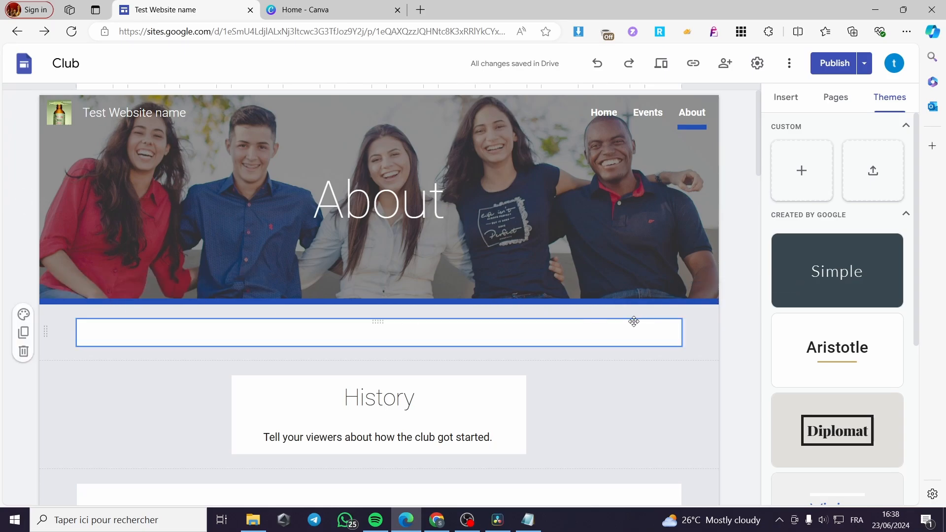
scroll(838, 246, down, 4)
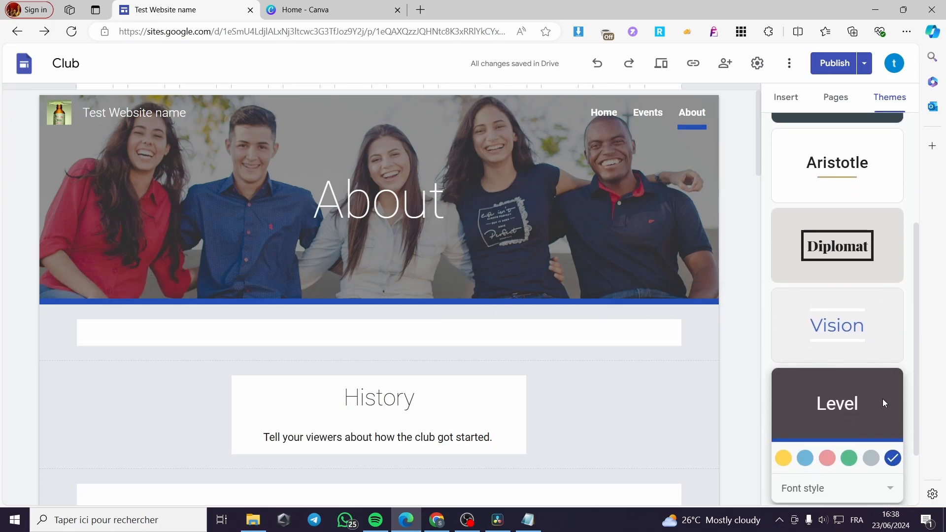
scroll(816, 409, down, 1)
scroll(848, 400, up, 1)
scroll(871, 404, up, 1)
scroll(844, 404, down, 2)
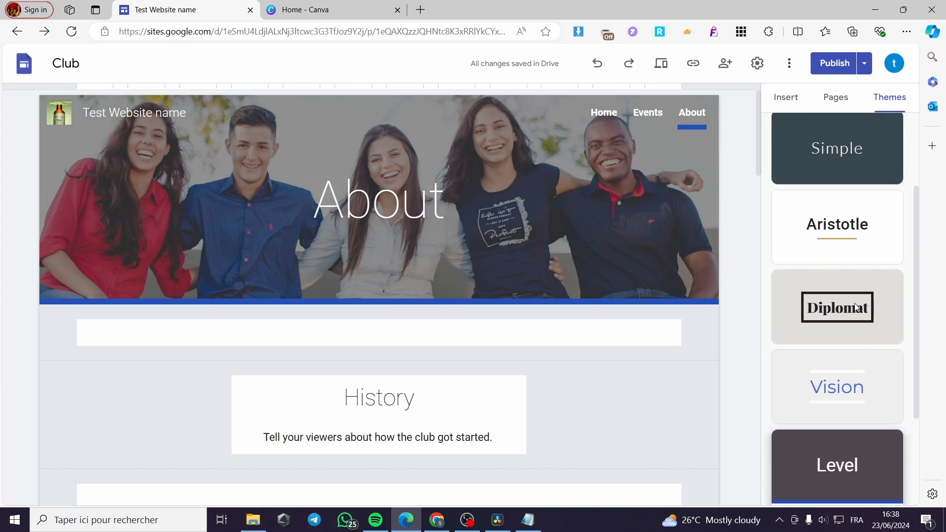
click(856, 307)
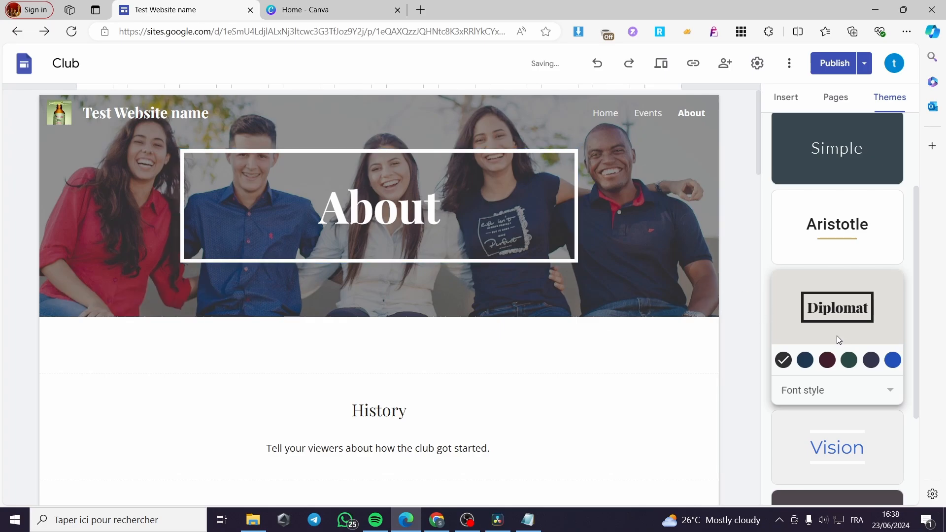
scroll(837, 336, down, 3)
click(853, 383)
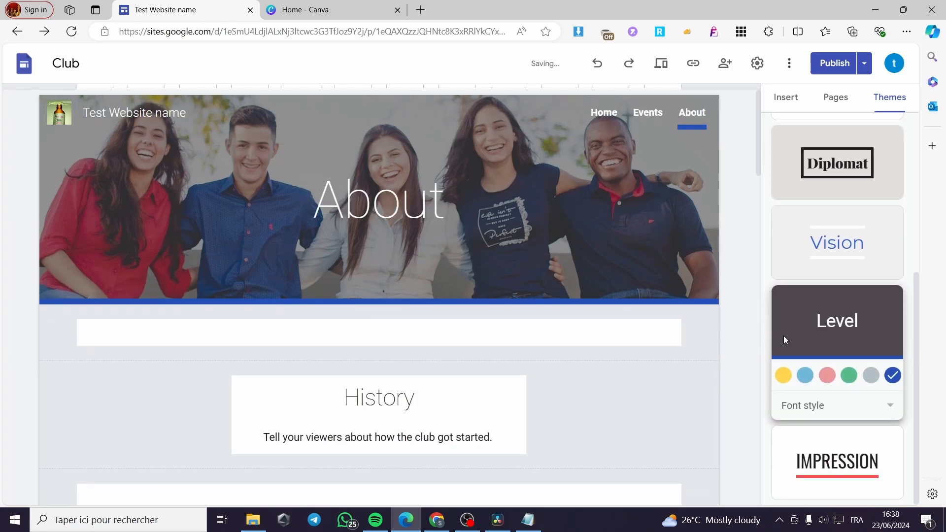
click(842, 251)
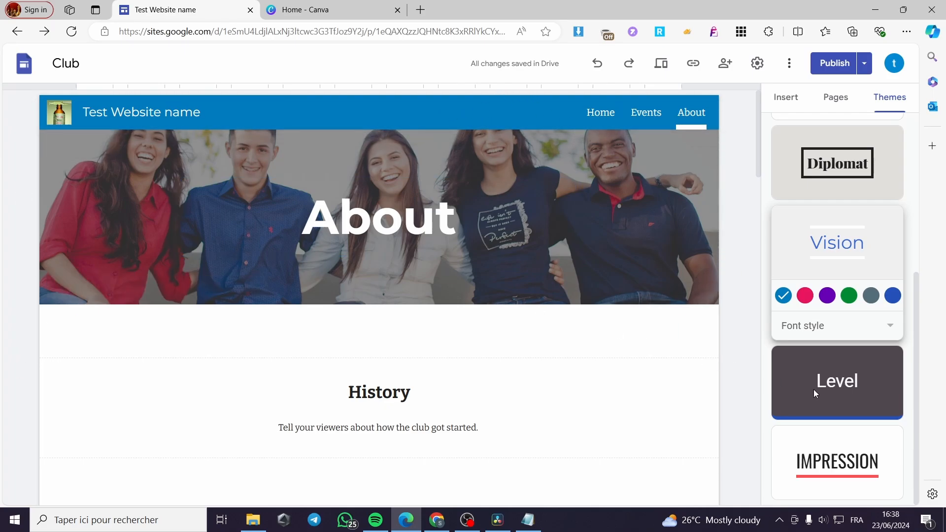
Apply the Impression theme and try its yellow and green accents before choosing the blue one.
click(854, 453)
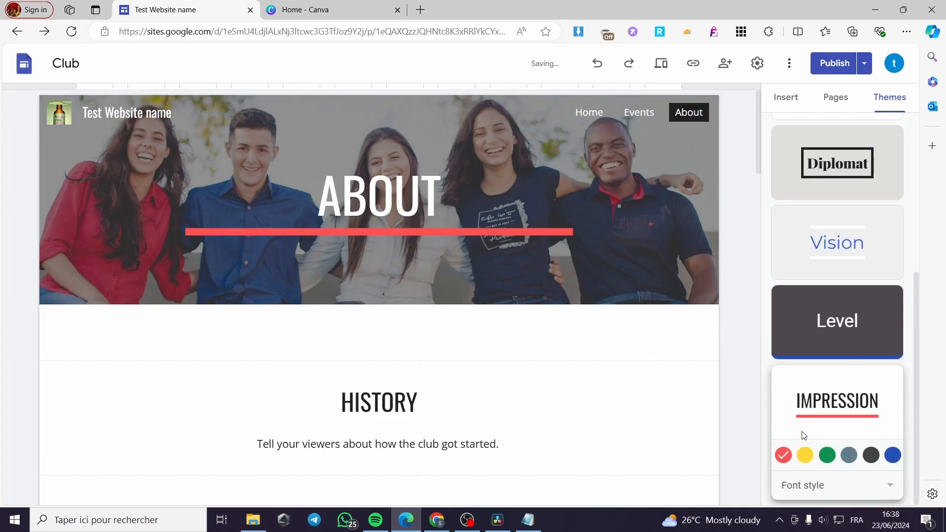
click(804, 458)
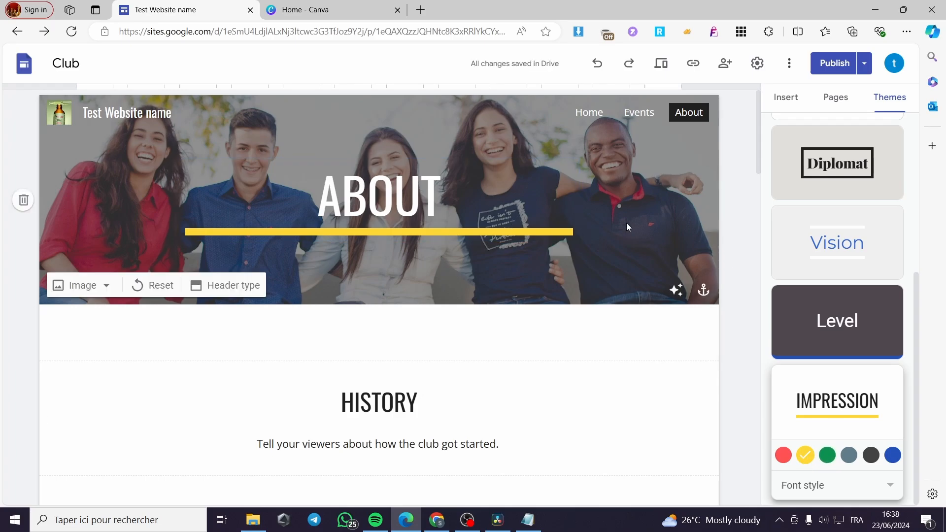
click(830, 460)
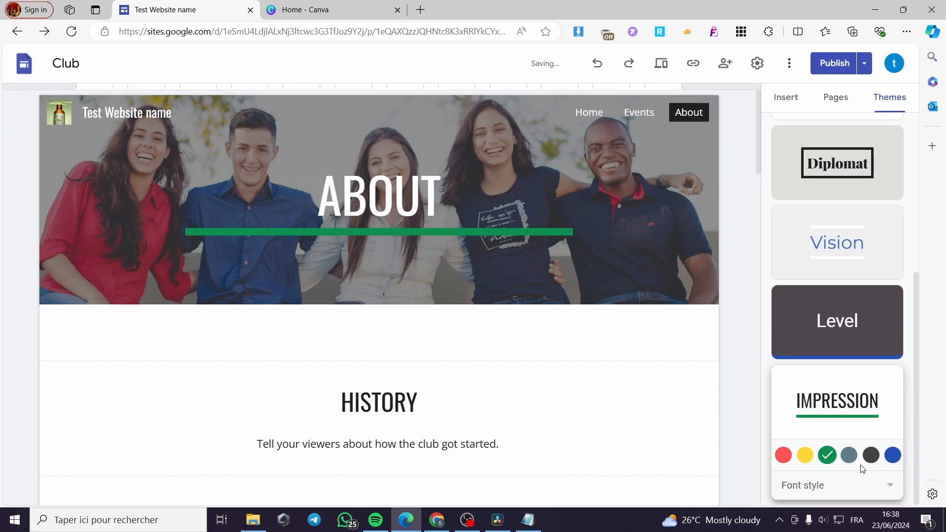
click(890, 458)
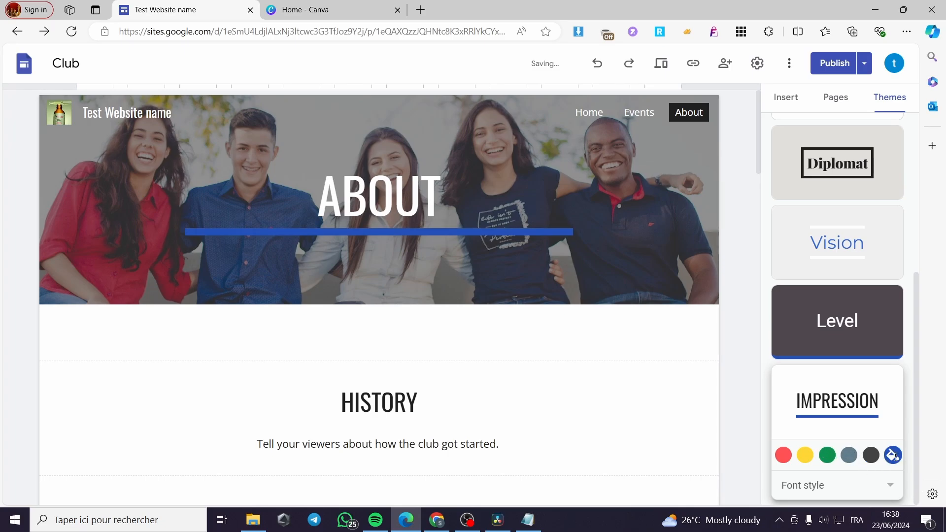
Try the Frank font style for the Impression theme and switch it to Narrow.
click(887, 486)
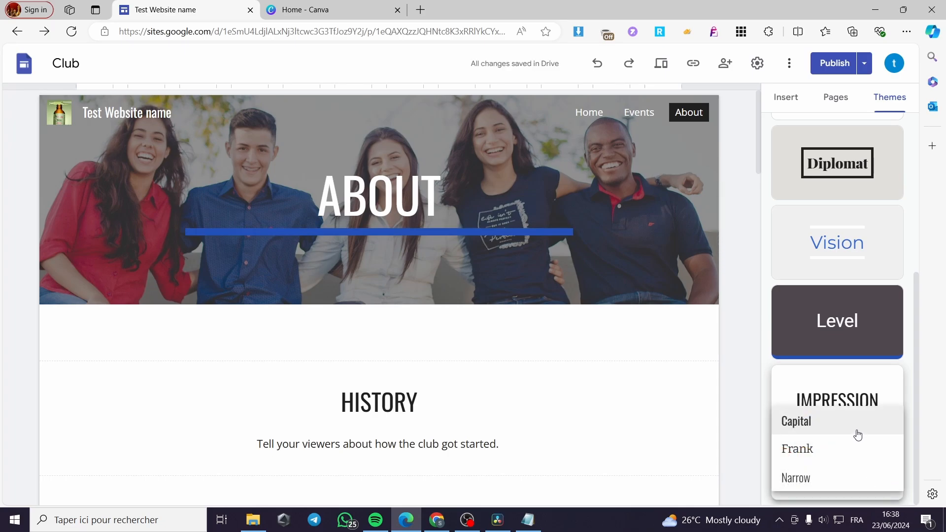
click(825, 458)
click(852, 488)
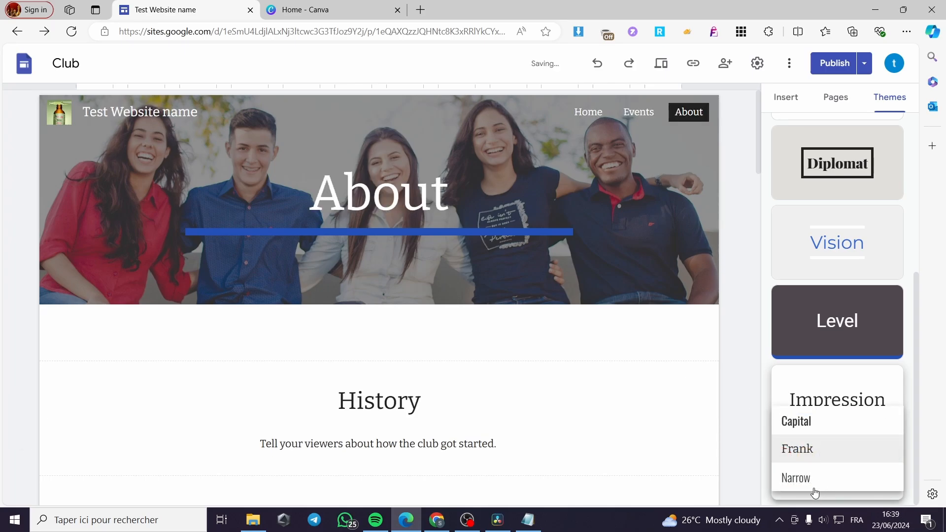
click(811, 479)
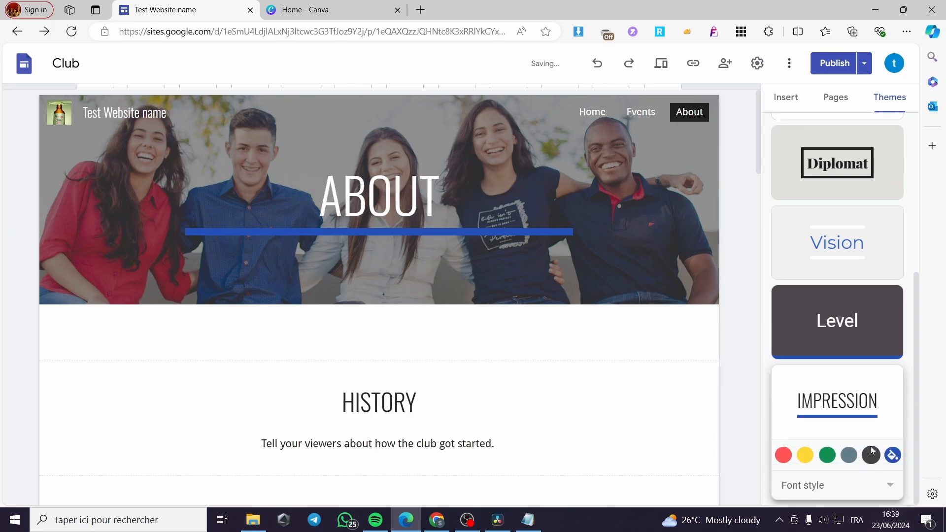
Create a custom theme with the pale yellow and light blue preset colors and Arimo for headings and body text.
scroll(840, 434, up, 5)
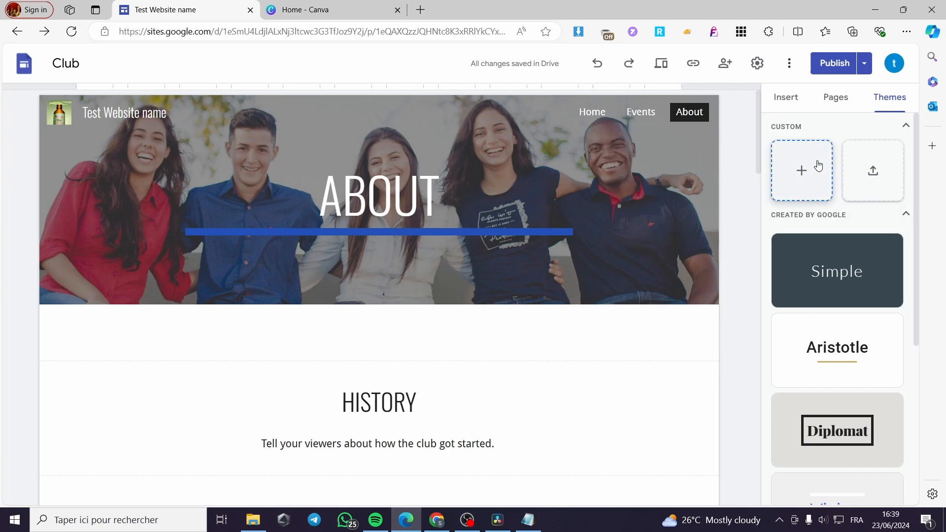
click(787, 173)
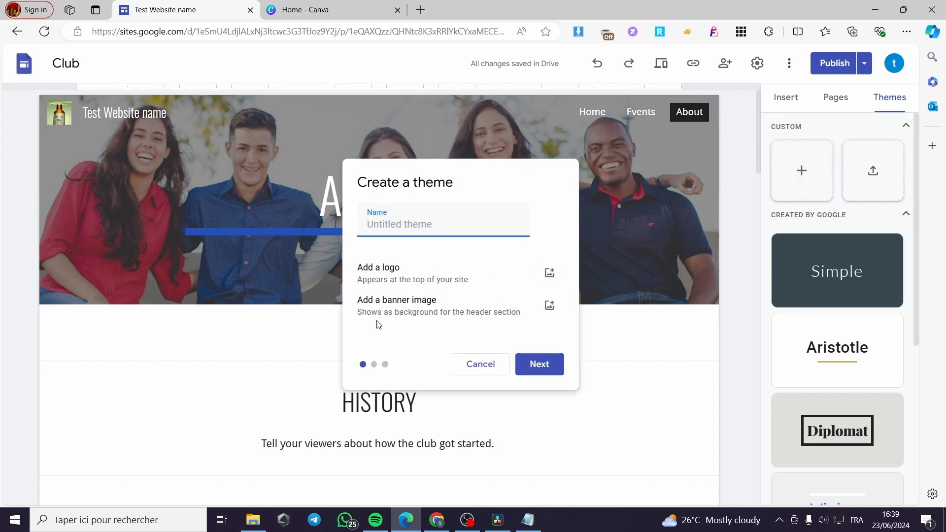
click(521, 364)
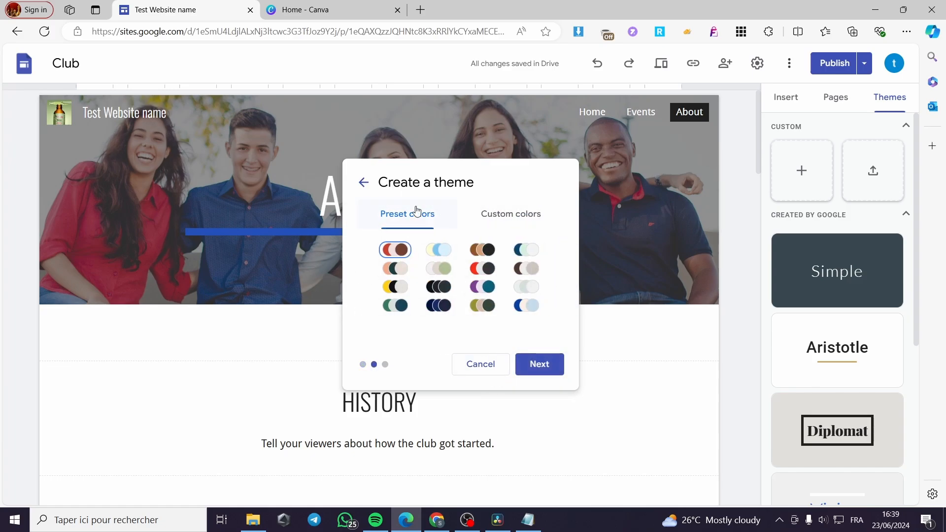
click(520, 217)
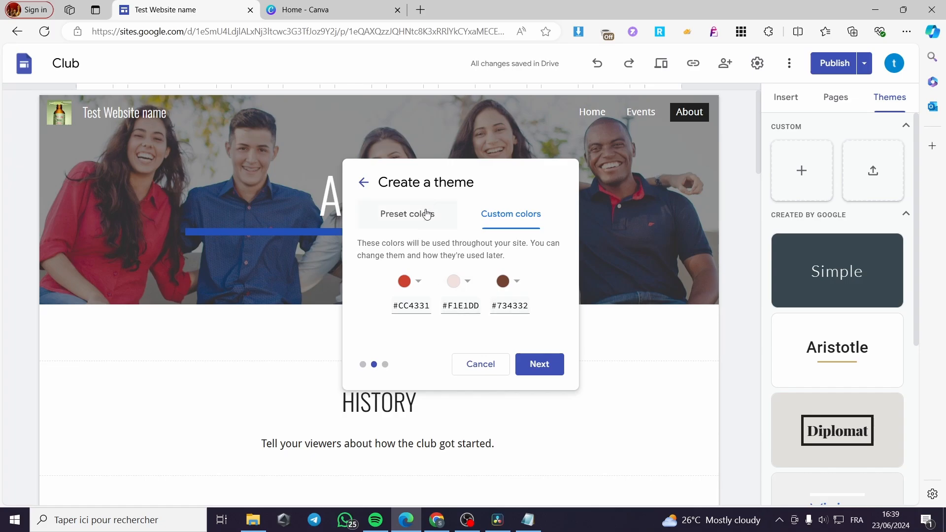
click(426, 214)
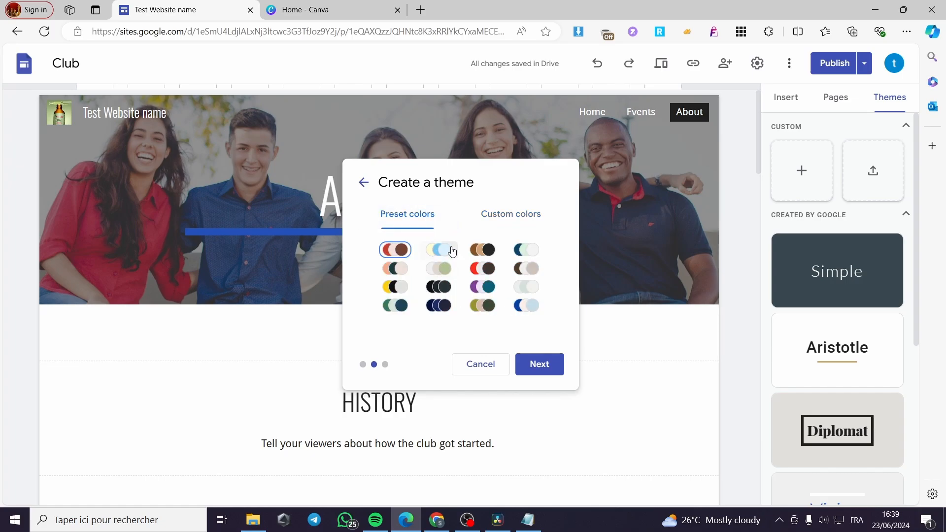
click(452, 252)
click(539, 369)
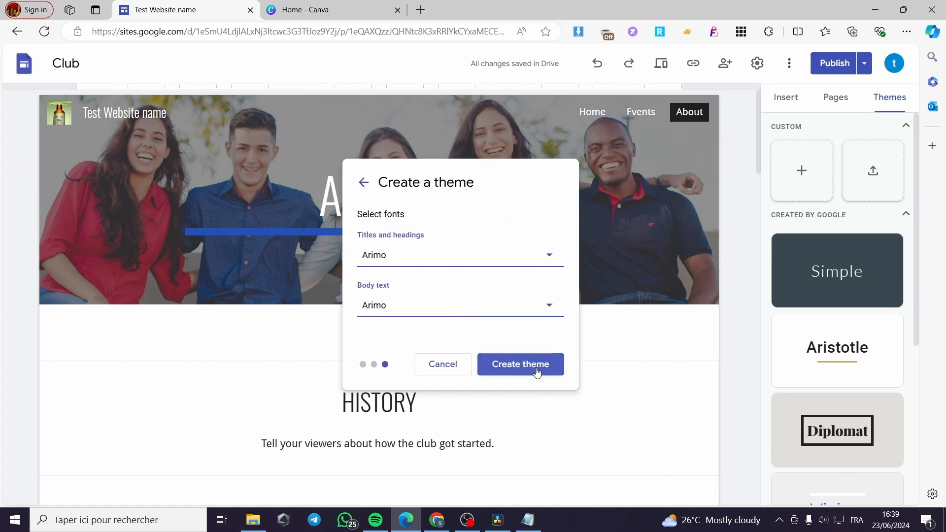
click(537, 370)
scroll(681, 366, down, 2)
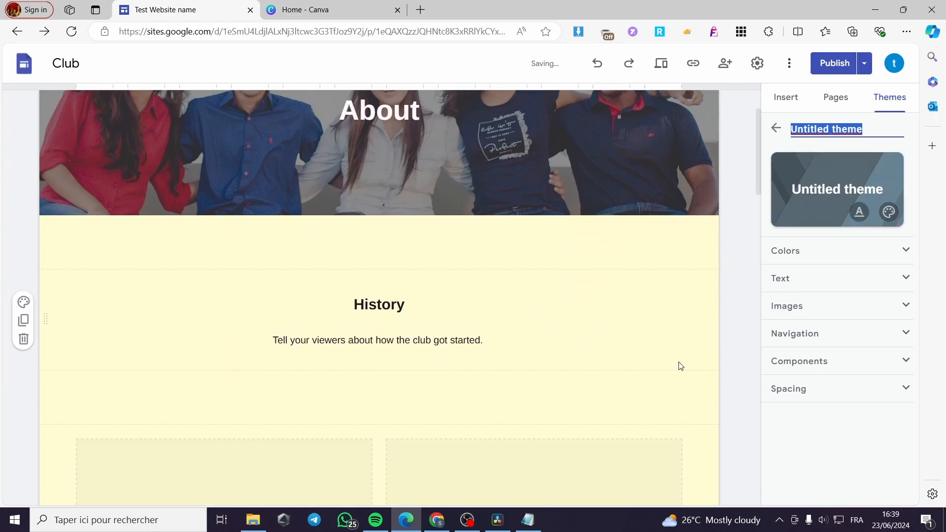
scroll(574, 423, up, 2)
click(622, 272)
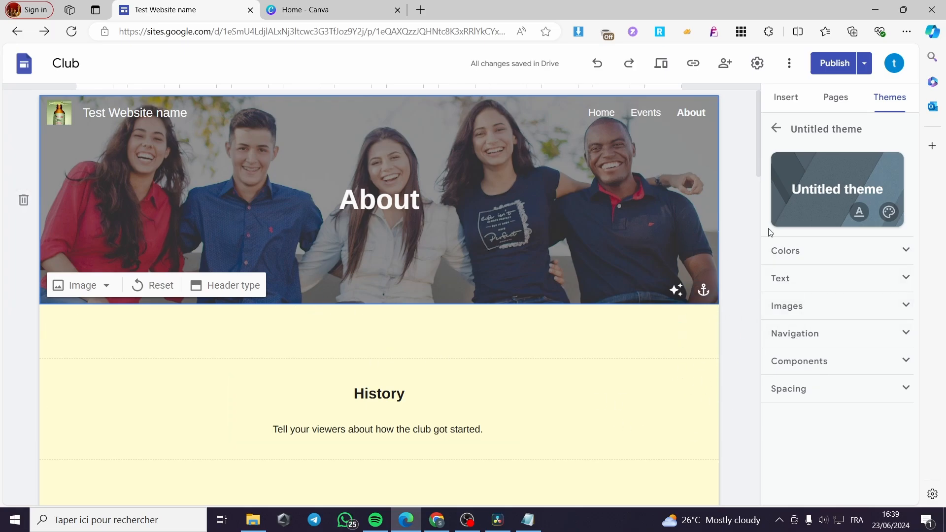
Show the elements and content blocks that can be inserted into the page.
click(785, 97)
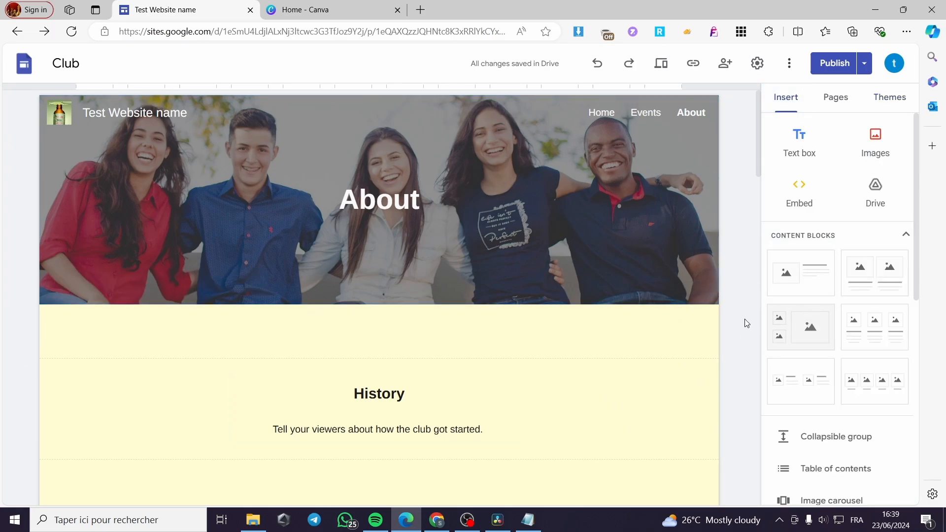